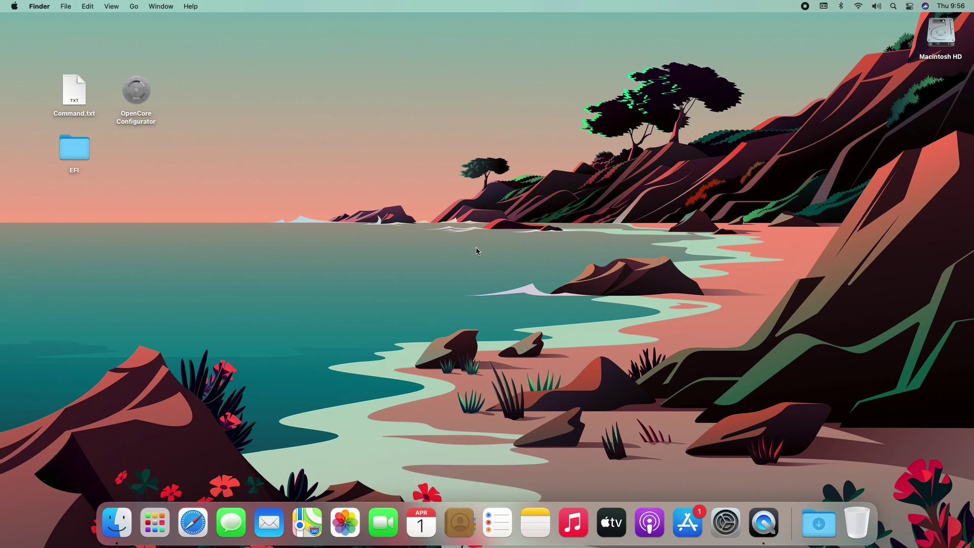
# - Confirm Install macOS Big Sur is listed in Launchpad, then close Launchpad
pyautogui.click(155, 522)
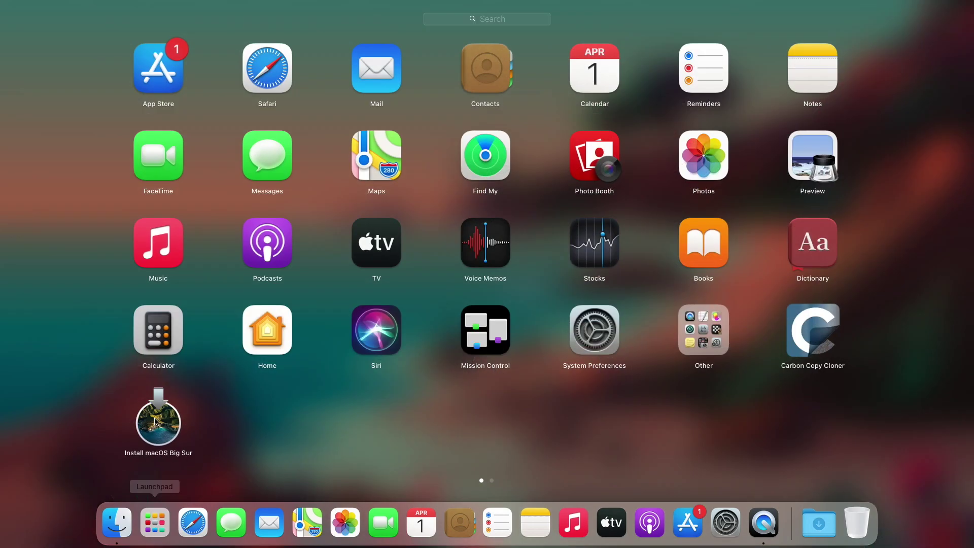
pyautogui.press('Escape')
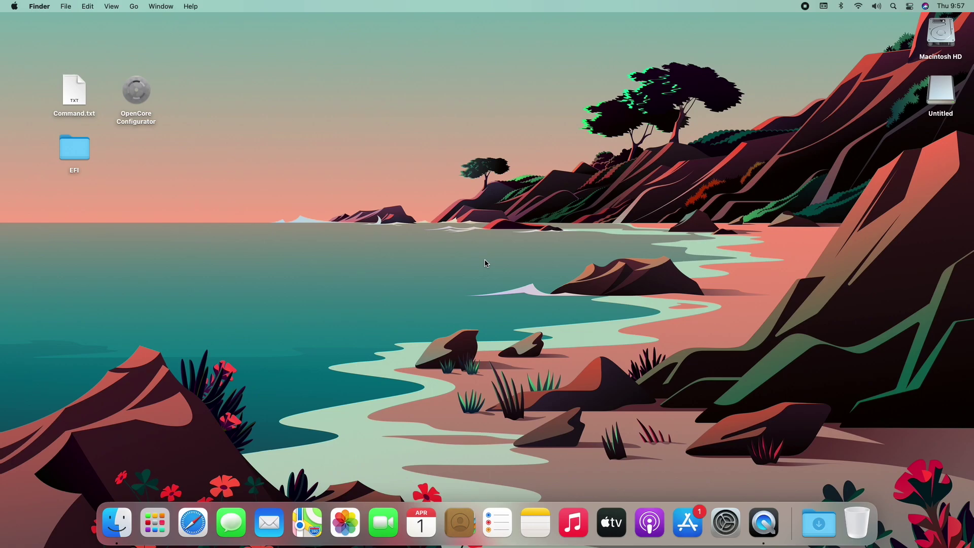
# - Rename the Untitled drive on the desktop to 'USB'
pyautogui.click(941, 90)
pyautogui.press('Return')
pyautogui.write('USB')
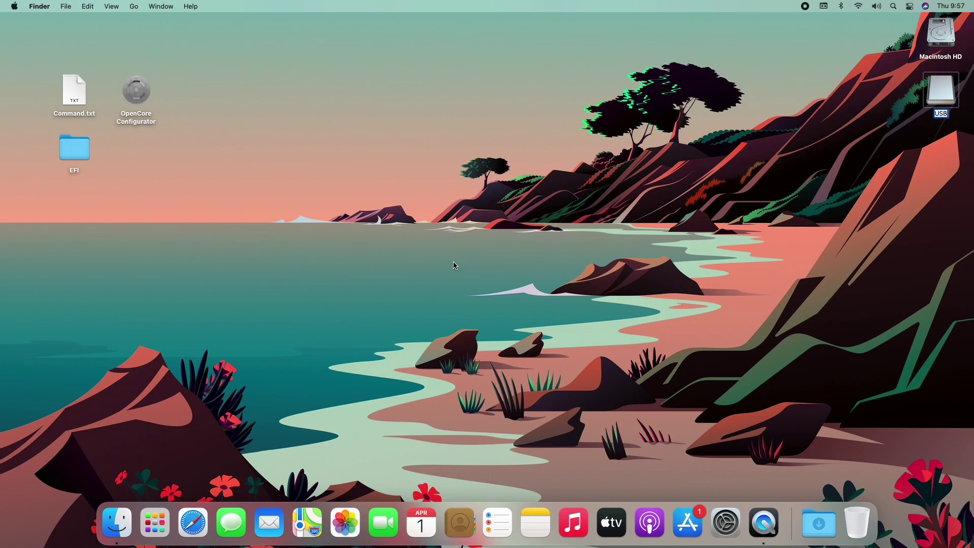
pyautogui.press('Return')
# - Copy the install-media command from Command.txt and quit the text editor
pyautogui.doubleClick(76, 96)
pyautogui.press('super+a')
pyautogui.press('super+c')
pyautogui.click(42, 7)
# - Run the pasted createinstallmedia command in Terminal, entering the password and confirming with Y
pyautogui.click(88, 110)
pyautogui.press('super+space')
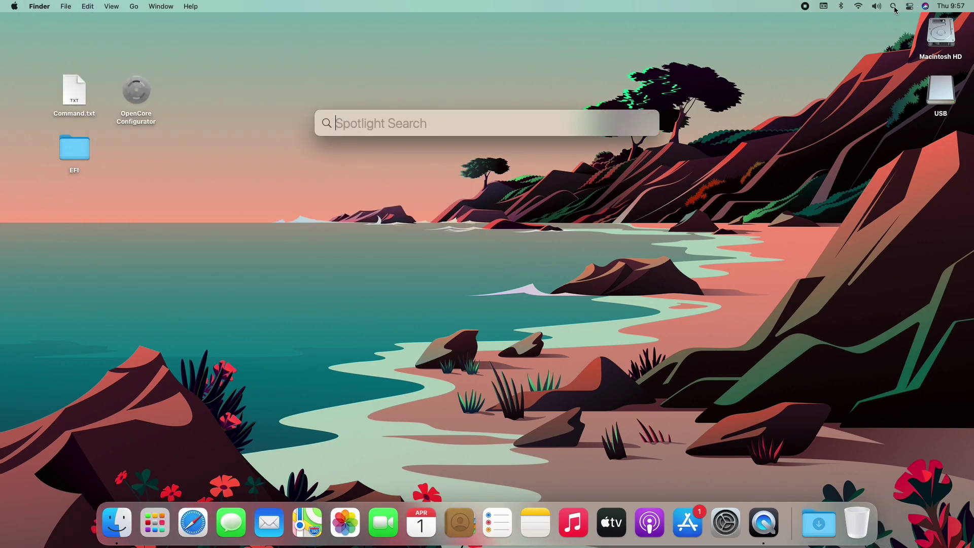
pyautogui.write('terminal')
pyautogui.press('Return')
pyautogui.press('super+v')
pyautogui.press('Return')
pyautogui.press('Return')
pyautogui.write('Y')
pyautogui.press('Return')
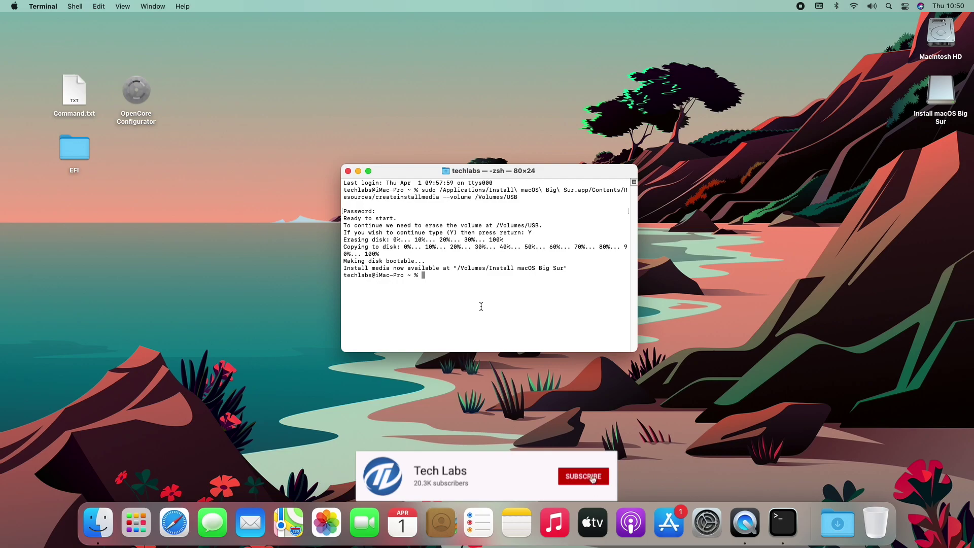
pyautogui.click(38, 7)
pyautogui.click(49, 124)
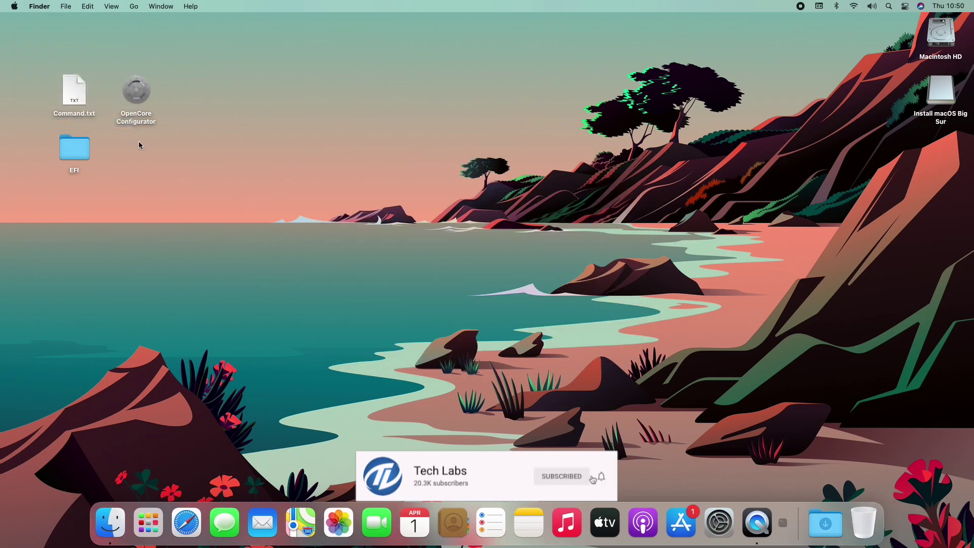
pyautogui.doubleClick(138, 93)
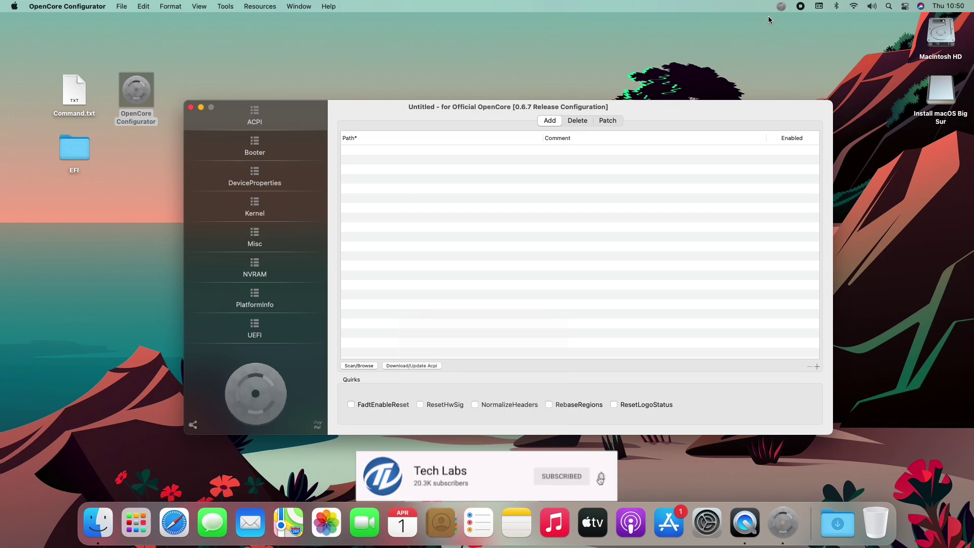
pyautogui.click(781, 6)
pyautogui.click(809, 119)
pyautogui.press('Return')
pyautogui.click(102, 6)
pyautogui.click(94, 142)
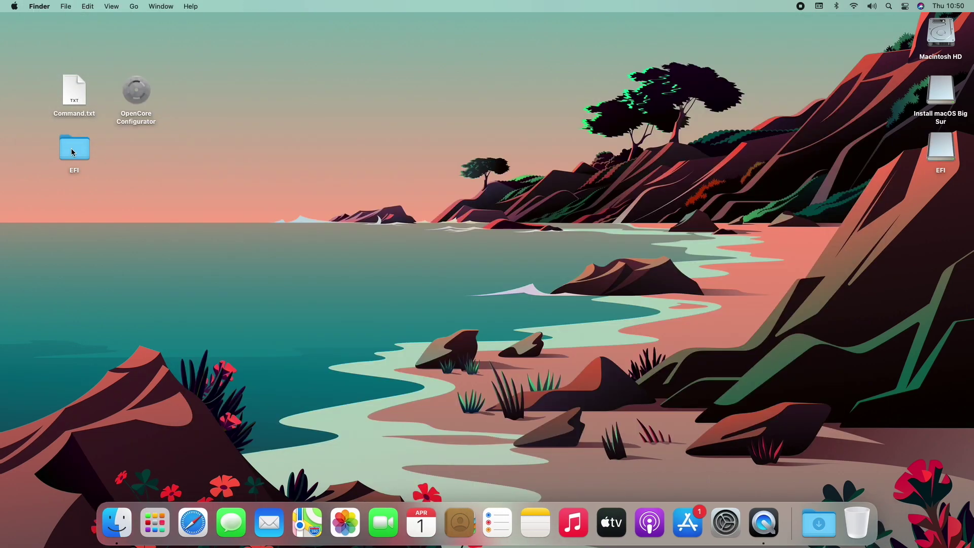
# - Copy the EFI folder into the mounted EFI volume
pyautogui.click(73, 151)
pyautogui.doubleClick(941, 147)
pyautogui.press('super+v')
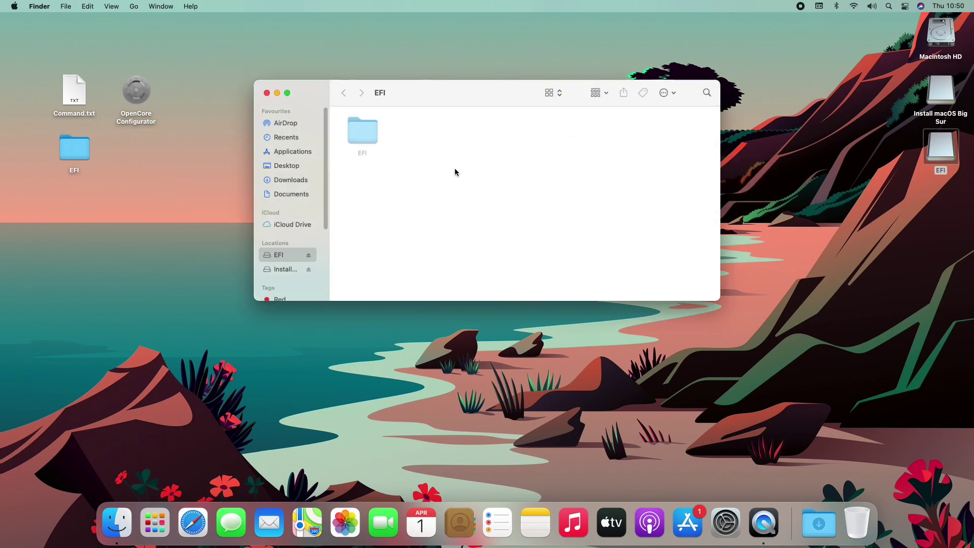
pyautogui.click(266, 93)
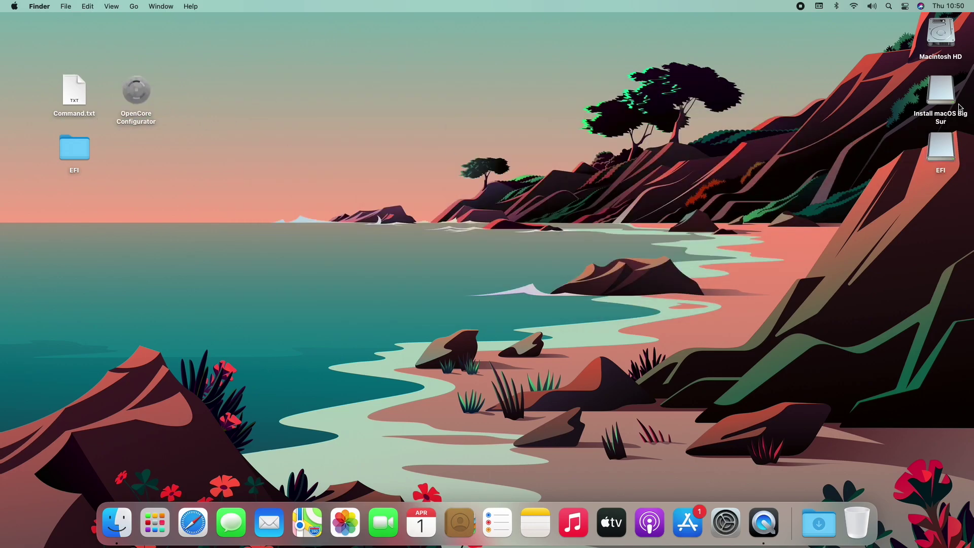
# - Copy OpenCore Configurator onto the installer drive and eject both USB volumes
pyautogui.moveTo(136, 91); pyautogui.dragTo(456, 246)
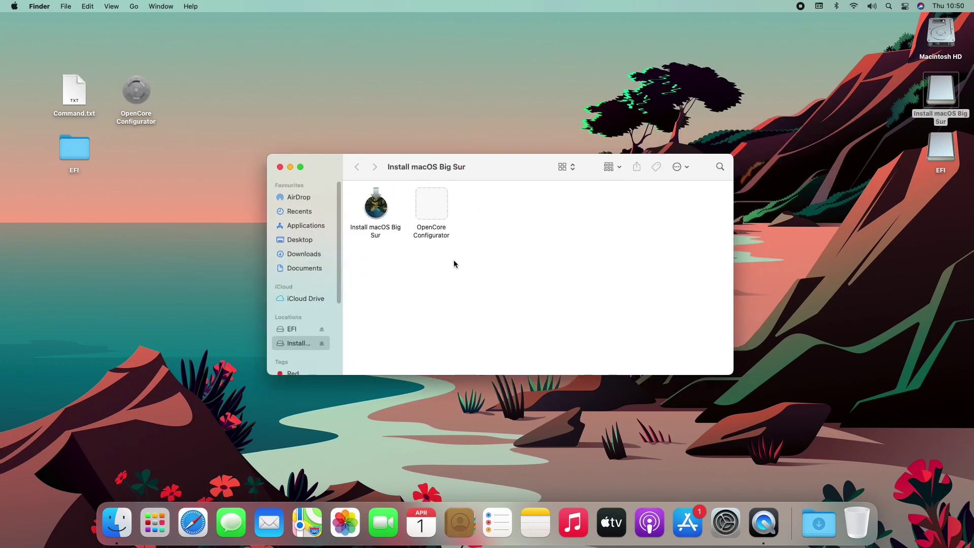
pyautogui.click(280, 167)
pyautogui.moveTo(903, 97); pyautogui.dragTo(936, 147)
pyautogui.rightClick(936, 142)
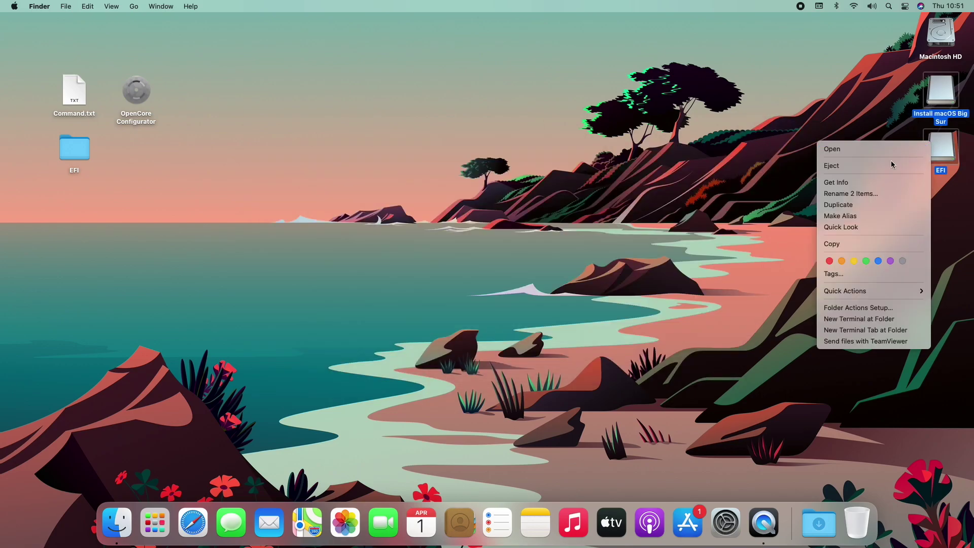
pyautogui.click(810, 180)
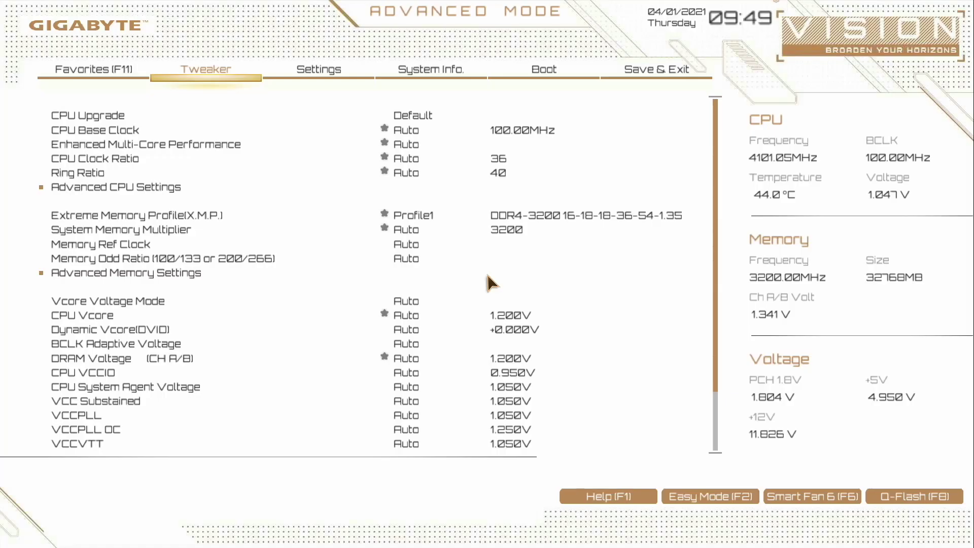
# - Load optimized defaults in the Gigabyte BIOS, then save and restart
pyautogui.press('Right')
pyautogui.press('Right')
pyautogui.press('Right')
pyautogui.press('Right')
pyautogui.press('Down')
pyautogui.press('Down')
pyautogui.press('Return')
pyautogui.press('Return')
pyautogui.press('Up')
pyautogui.press('Up')
pyautogui.press('Return')
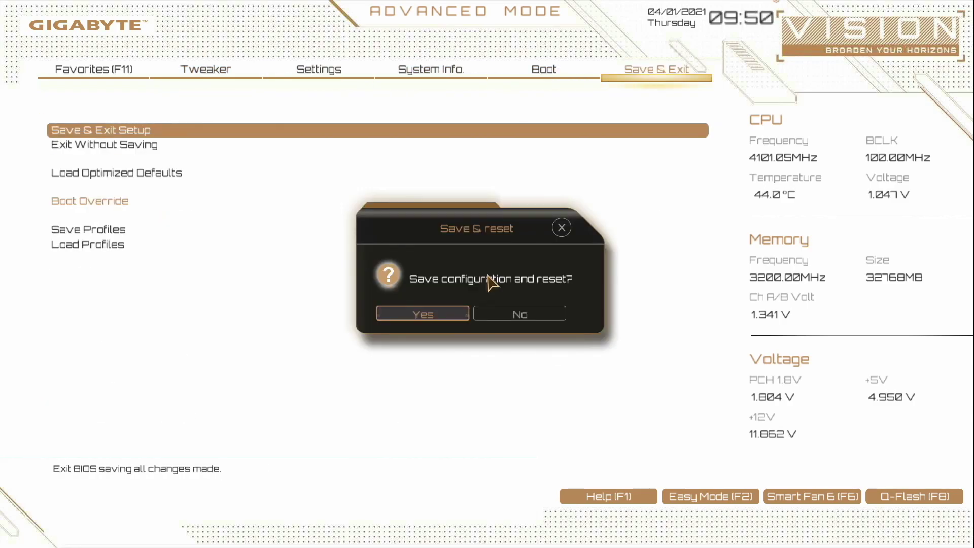
pyautogui.press('Return')
# - Set the Extreme Memory Profile (XMP) option in advanced mode
pyautogui.press('Delete')
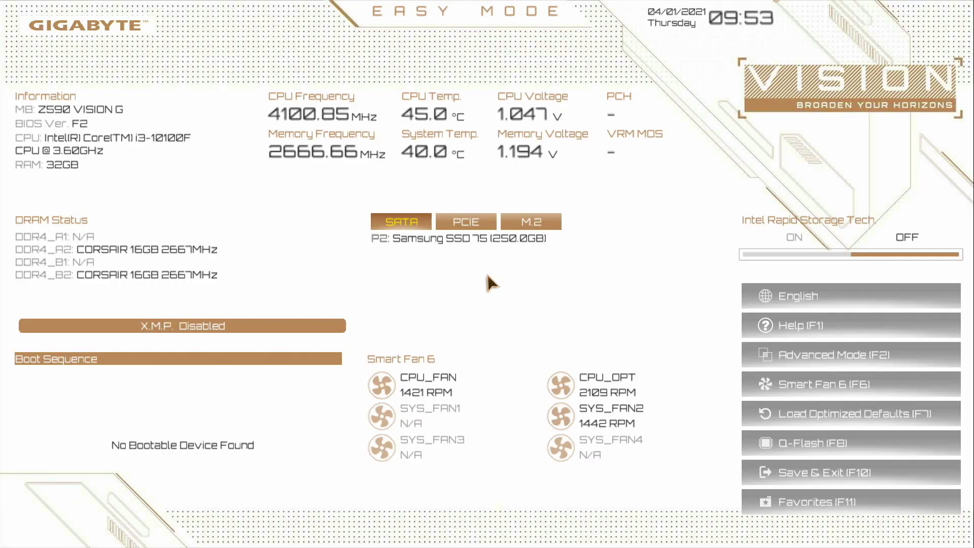
pyautogui.press('F2')
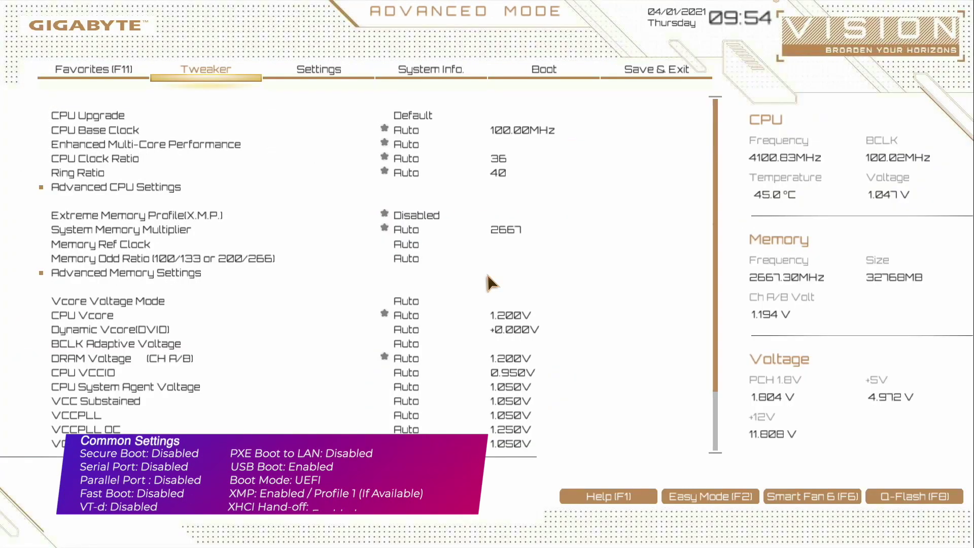
pyautogui.press('Down')
# - Go through the IO ports options on the Settings page
pyautogui.press('Down')
pyautogui.press('Down')
pyautogui.press('Down')
pyautogui.press('Return')
pyautogui.press('Escape')
pyautogui.press('Right')
pyautogui.press('Down')
pyautogui.press('Return')
pyautogui.press('Down')
pyautogui.press('Down')
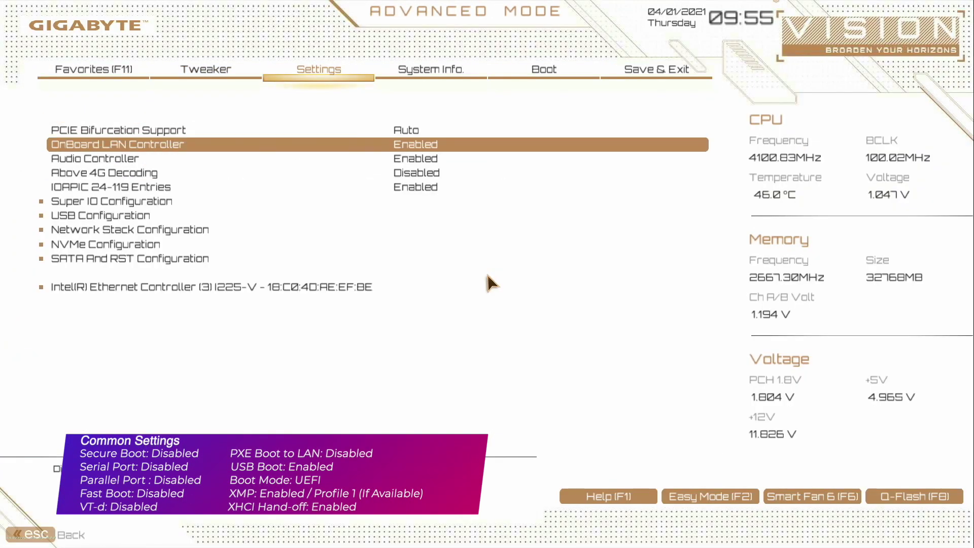
# - Set VT-d to Disabled under Miscellaneous settings
pyautogui.press('Down')
pyautogui.press('Down')
pyautogui.press('Down')
pyautogui.press('Return')
pyautogui.press('Escape')
pyautogui.press('Escape')
pyautogui.press('Left')
pyautogui.press('Right')
pyautogui.press('Down')
pyautogui.press('Return')
pyautogui.press('Down')
pyautogui.press('Down')
pyautogui.press('Down')
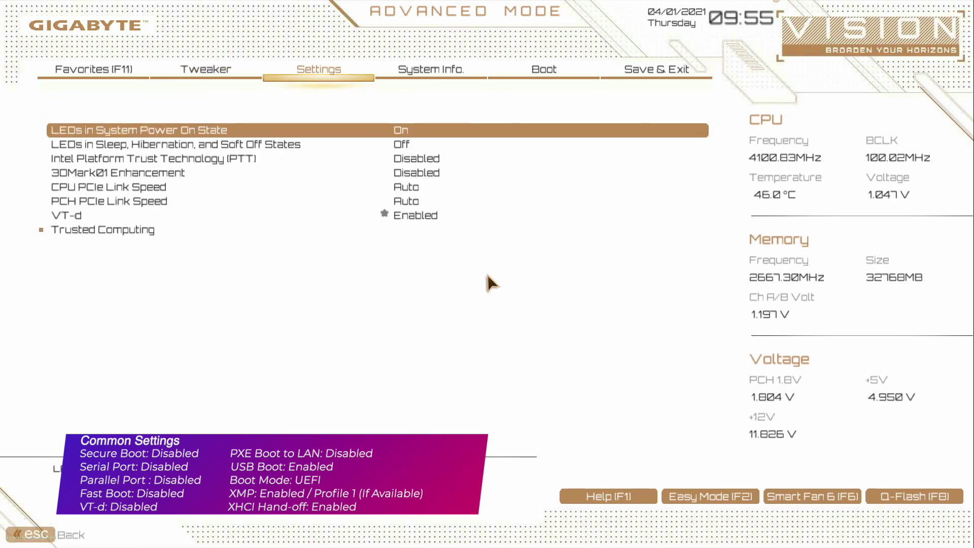
pyautogui.press('Return')
pyautogui.press('Up')
pyautogui.press('Return')
# - Open the Windows 10 Features choices on the Boot page
pyautogui.press('Right')
pyautogui.press('Right')
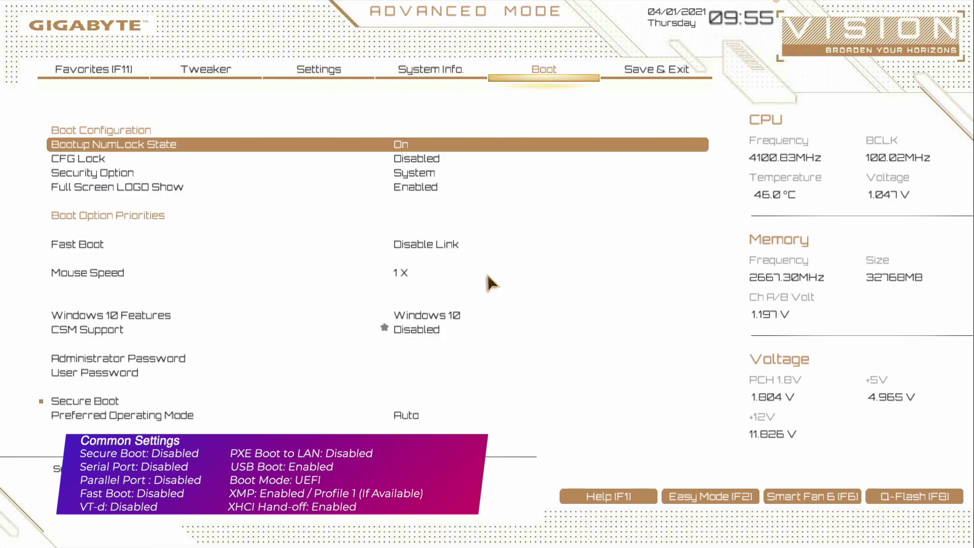
pyautogui.press('Down')
pyautogui.press('Down')
pyautogui.press('Down')
pyautogui.press('Down')
pyautogui.press('Down')
pyautogui.press('Return')
pyautogui.press('Return')
pyautogui.press('Right')
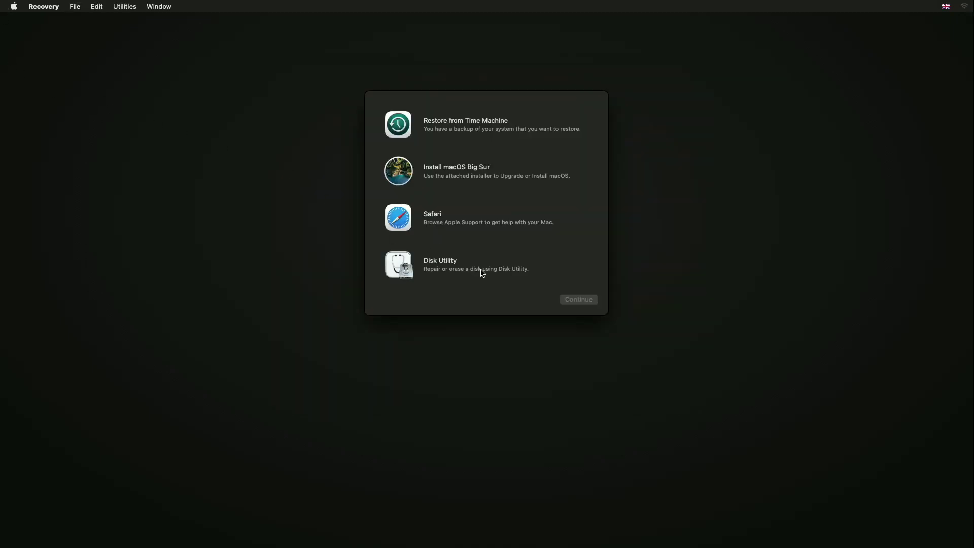
# - Open Disk Utility, show all devices, and select the Samsung SSD 750 EVO
pyautogui.click(482, 269)
pyautogui.click(579, 300)
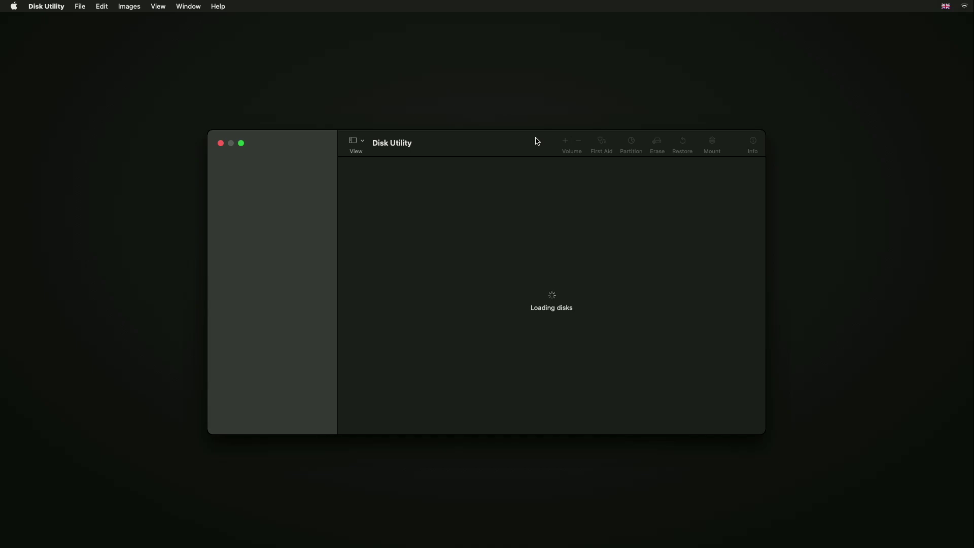
pyautogui.click(360, 145)
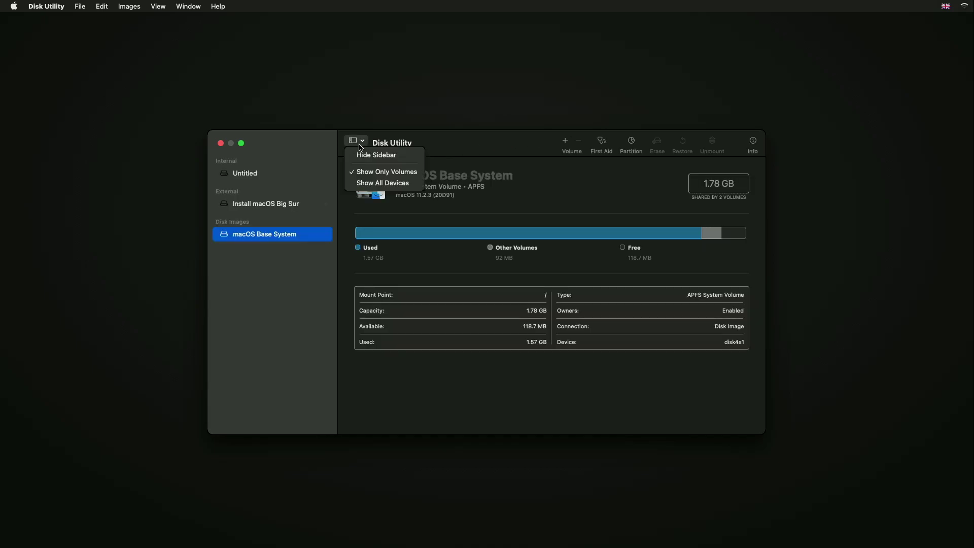
pyautogui.click(372, 181)
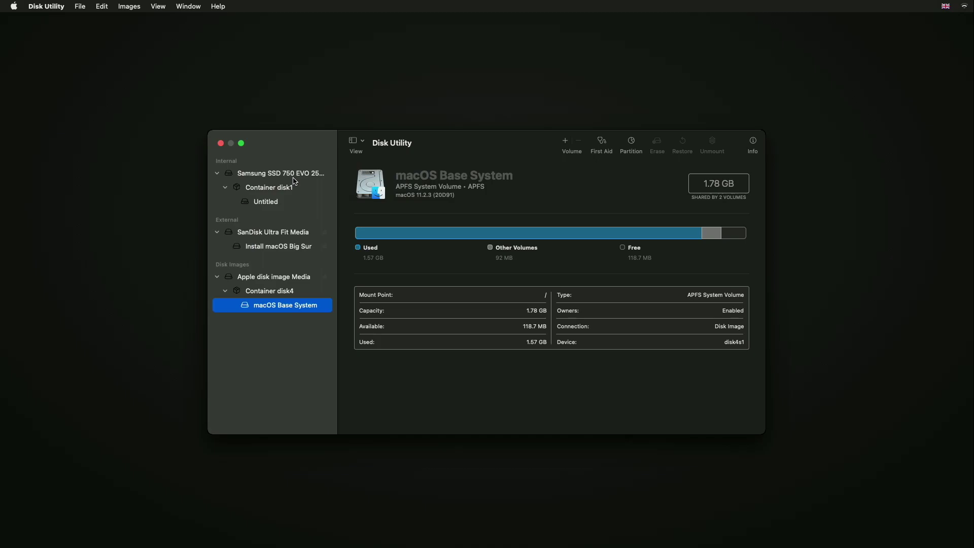
pyautogui.click(295, 178)
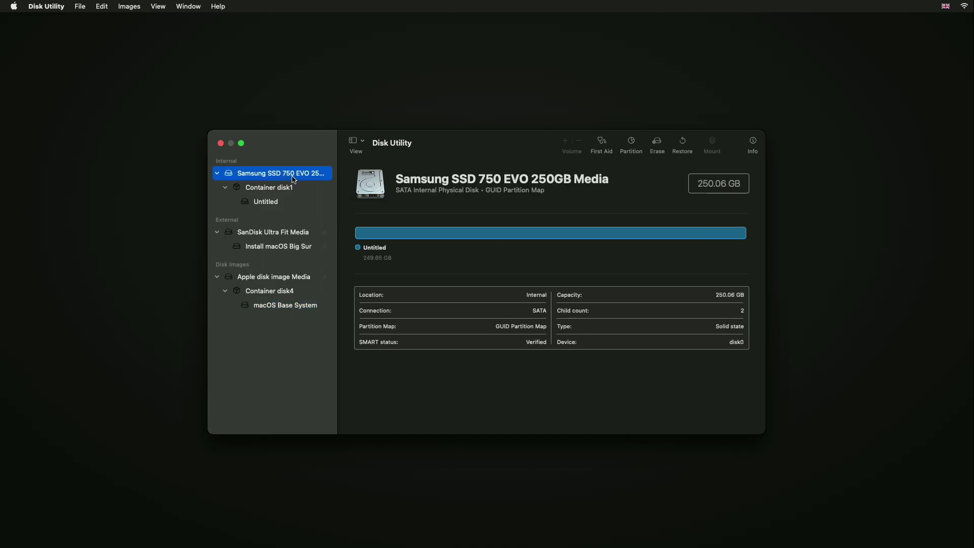
# - Erase the Samsung SSD as 'Macintosh HD' (APFS, GUID Partition Map) and quit Disk Utility
pyautogui.click(658, 145)
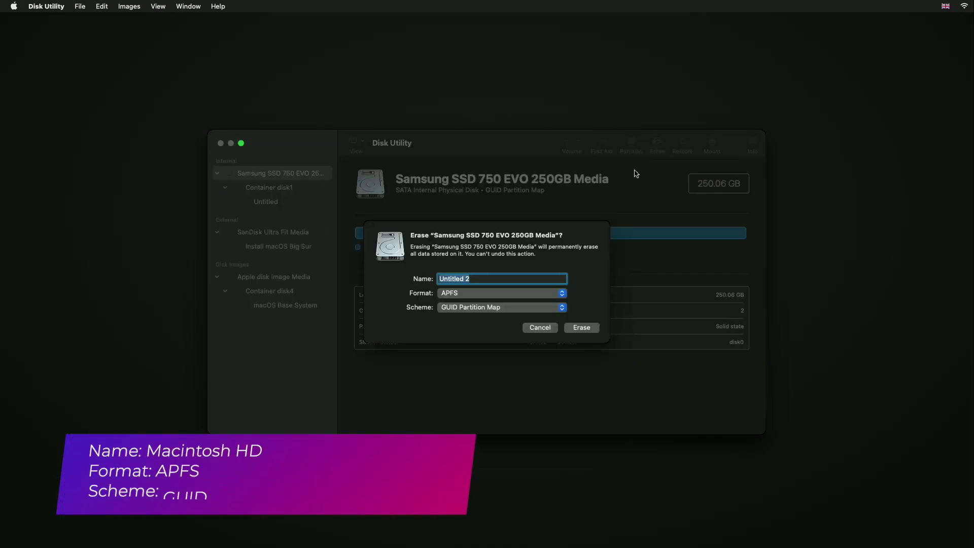
pyautogui.write('Macinto')
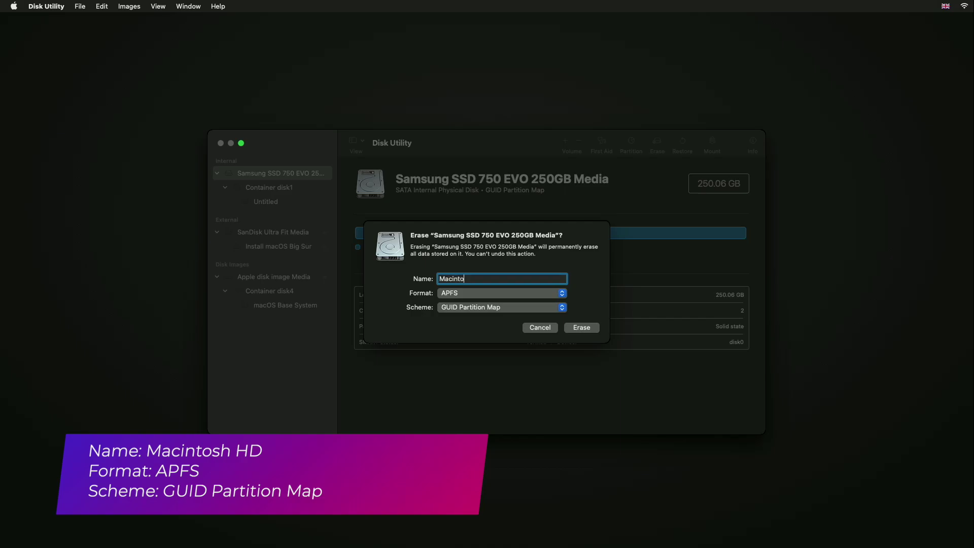
pyautogui.write('sh HD')
pyautogui.click(593, 329)
pyautogui.click(399, 305)
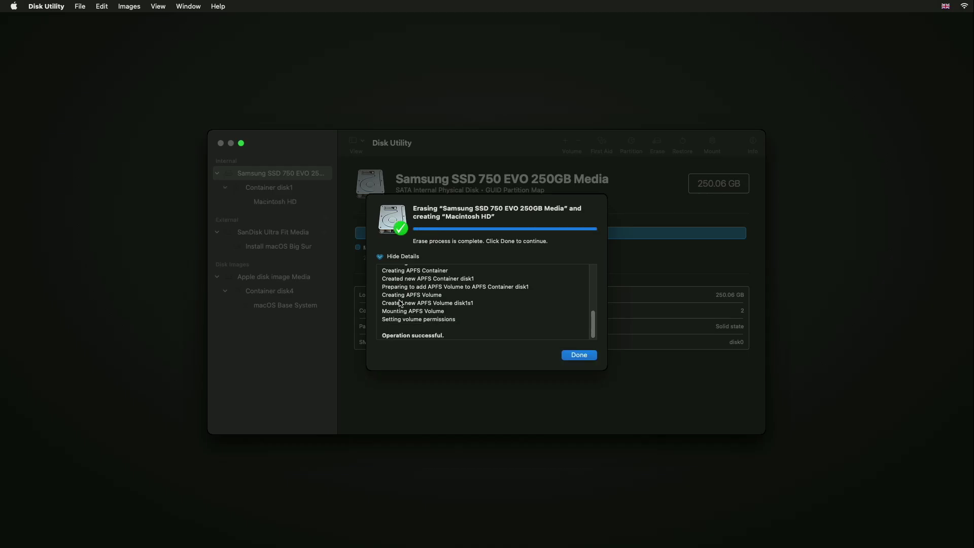
pyautogui.click(578, 355)
pyautogui.click(220, 143)
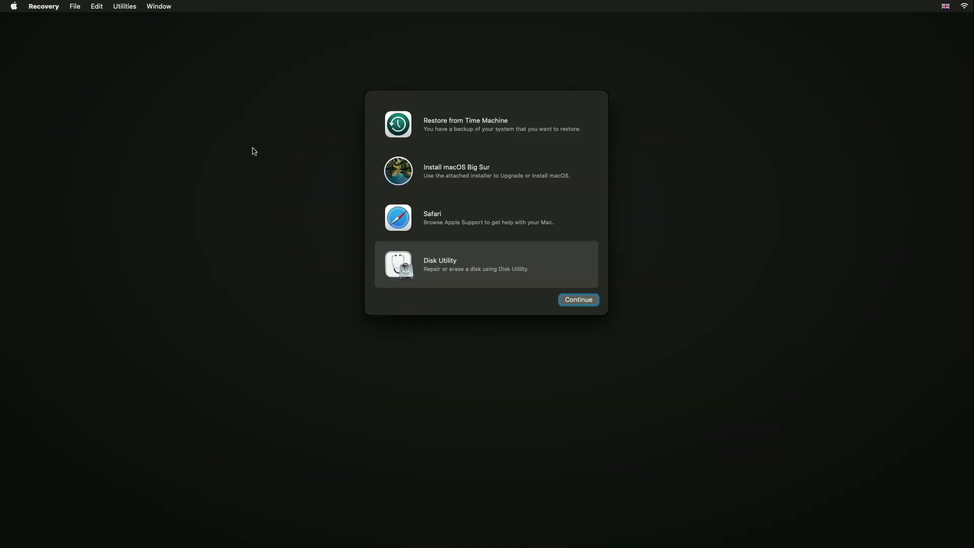
pyautogui.click(436, 172)
# - Accept the Big Sur licence and install macOS onto Macintosh HD
pyautogui.click(575, 301)
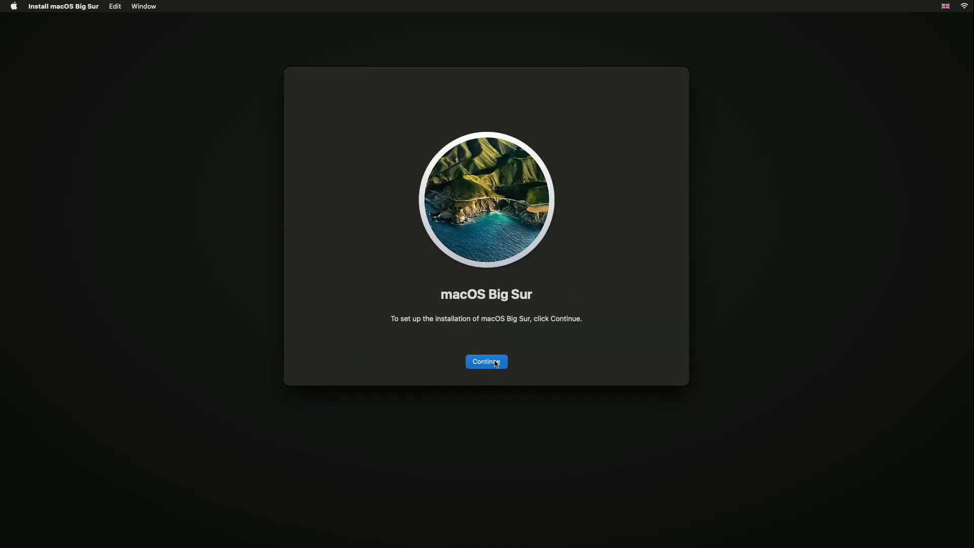
pyautogui.click(497, 362)
pyautogui.click(516, 267)
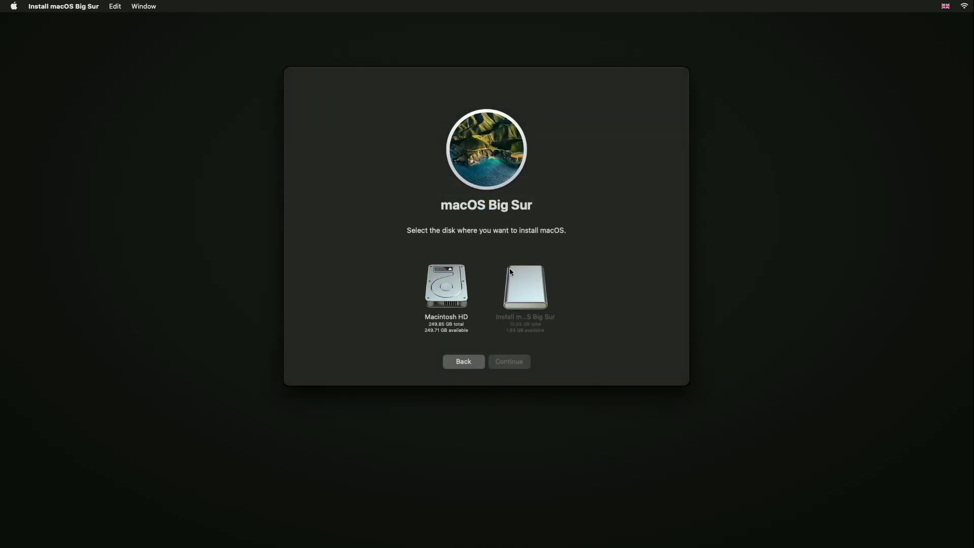
pyautogui.click(457, 284)
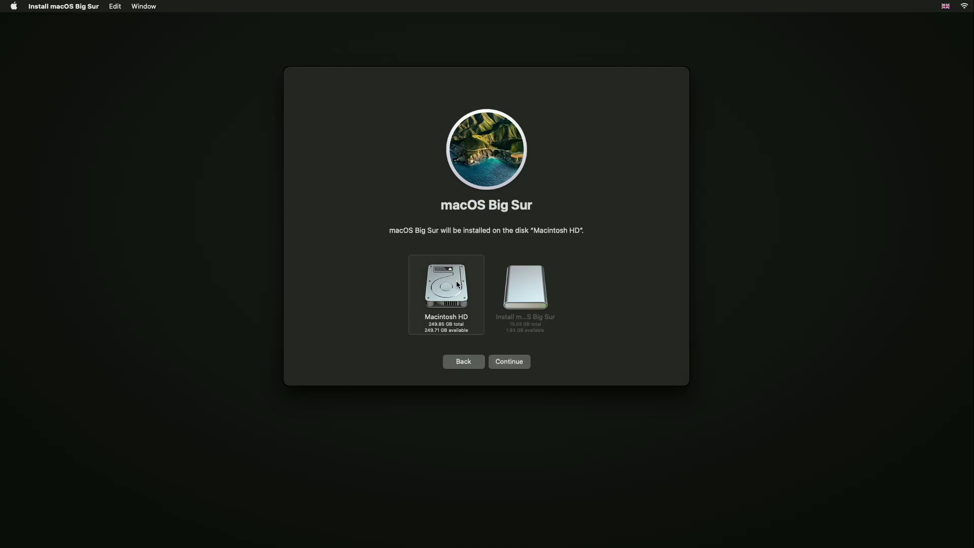
pyautogui.click(515, 361)
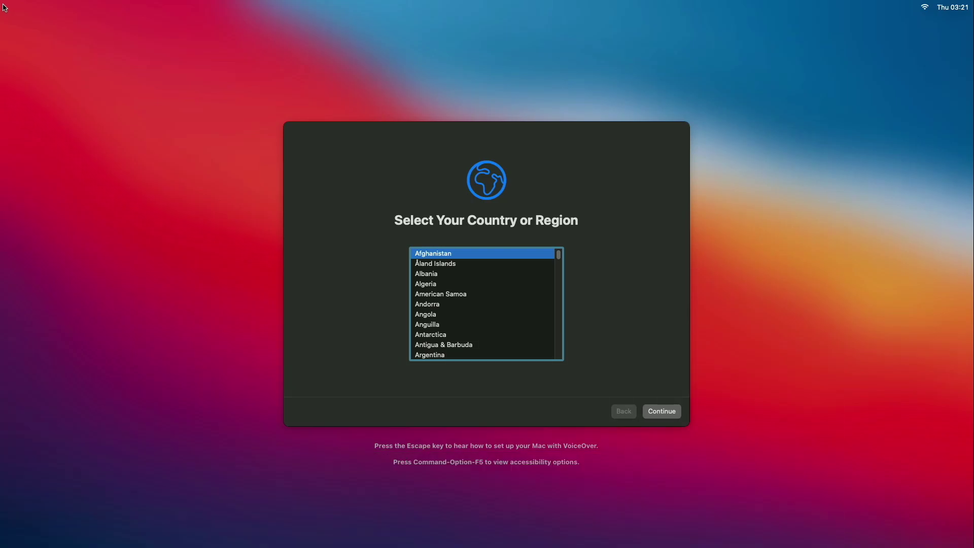
# - Choose United States as the region and pass the language and accessibility pages
pyautogui.press('u')
pyautogui.scroll(-3, 545, 350)
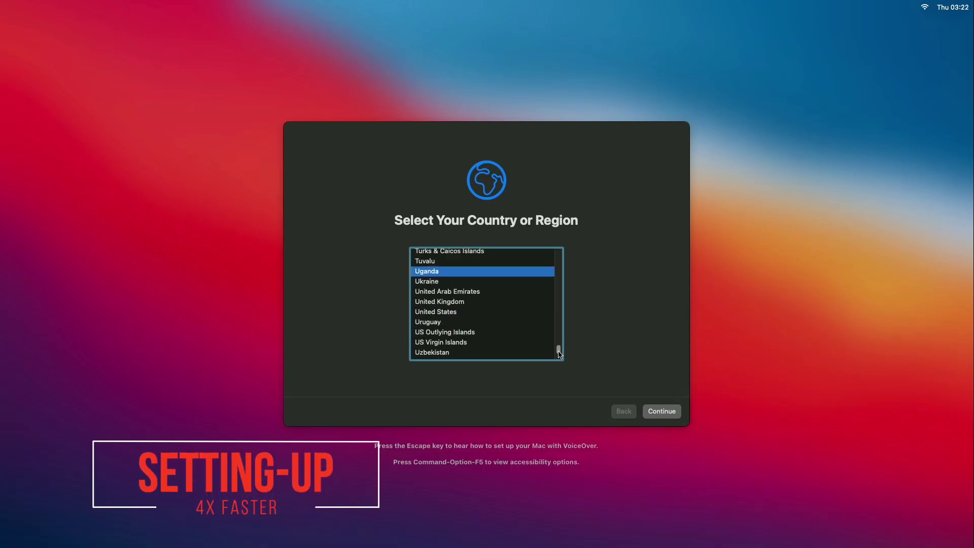
pyautogui.click(459, 312)
pyautogui.click(662, 411)
pyautogui.click(662, 410)
# - Skip Wi-Fi, continue without internet, and pass the data and privacy page
pyautogui.click(355, 405)
pyautogui.click(416, 245)
pyautogui.click(661, 411)
pyautogui.click(662, 410)
# - Skip data transfer and Apple ID sign-in, then agree to the terms
pyautogui.click(306, 406)
pyautogui.click(313, 412)
pyautogui.click(516, 321)
pyautogui.click(663, 411)
pyautogui.click(522, 314)
pyautogui.write('Tech Labs')
pyautogui.press('Tab')
pyautogui.press('Tab')
pyautogui.press('Tab')
pyautogui.click(563, 238)
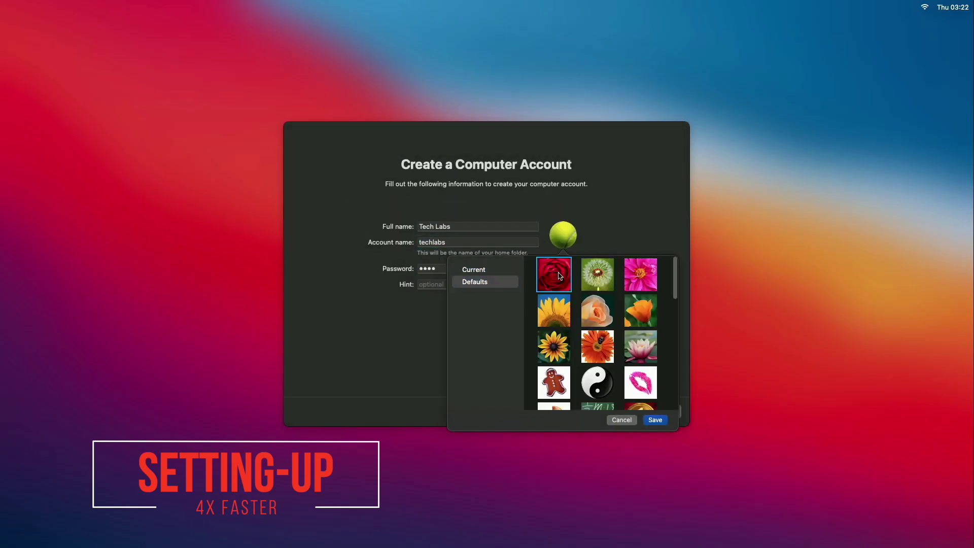
pyautogui.click(655, 419)
pyautogui.click(648, 410)
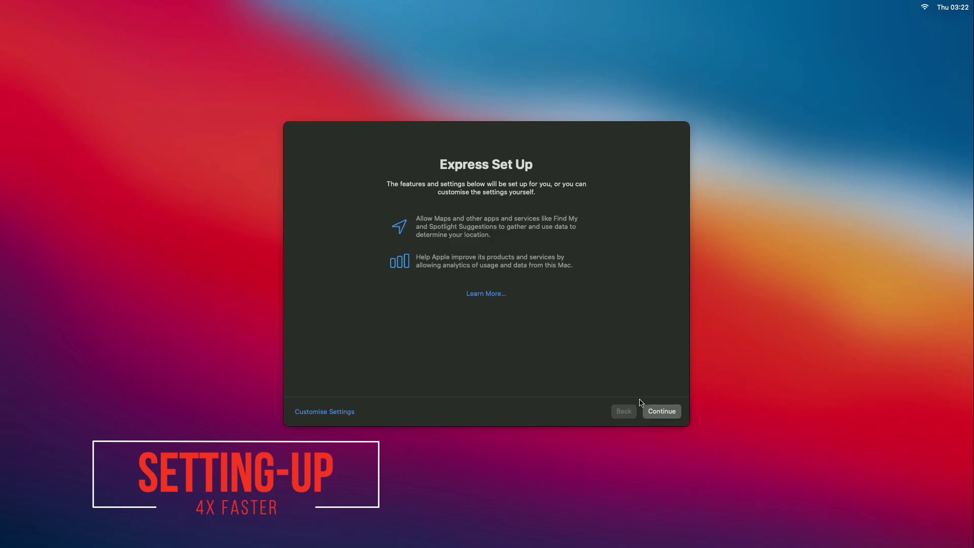
# - Accept Express Set Up, decline Siri recordings, and choose automatic appearance
pyautogui.click(659, 411)
pyautogui.click(661, 413)
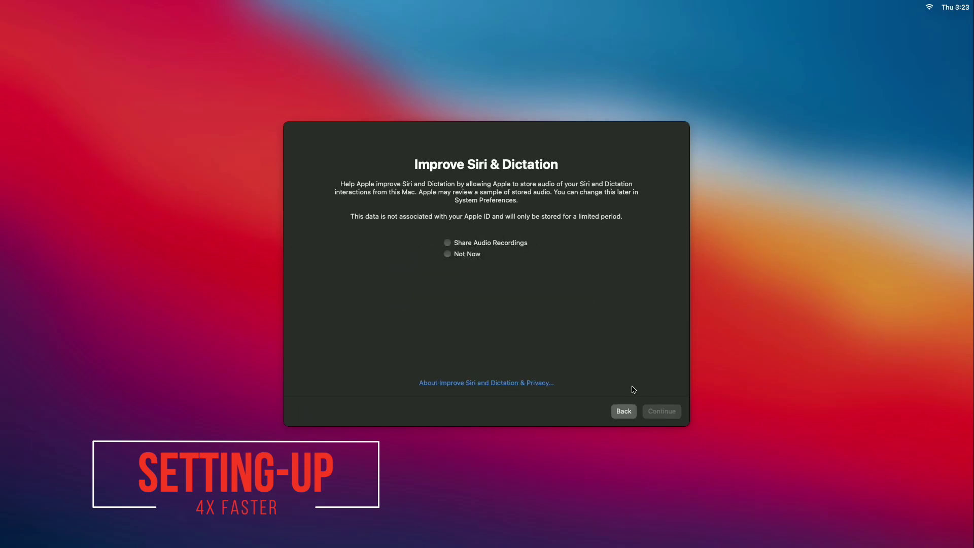
pyautogui.click(446, 193)
pyautogui.click(660, 411)
pyautogui.click(616, 293)
pyautogui.click(660, 411)
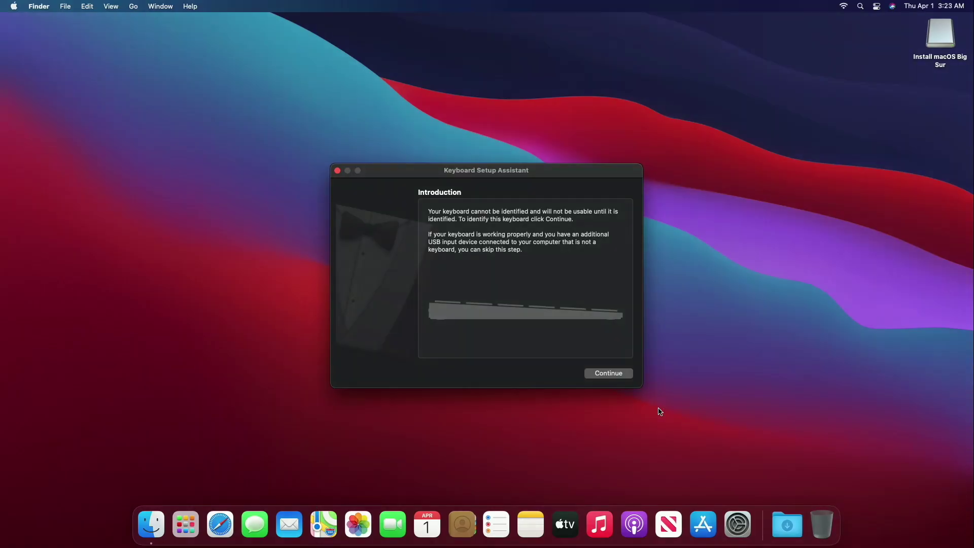
# - Identify the keyboard by pressing z and slash when prompted
pyautogui.click(613, 372)
pyautogui.press('z')
pyautogui.press('/')
pyautogui.click(612, 372)
pyautogui.rightClick(451, 178)
# - Enable showing hard disks on the desktop in Finder preferences
pyautogui.click(488, 251)
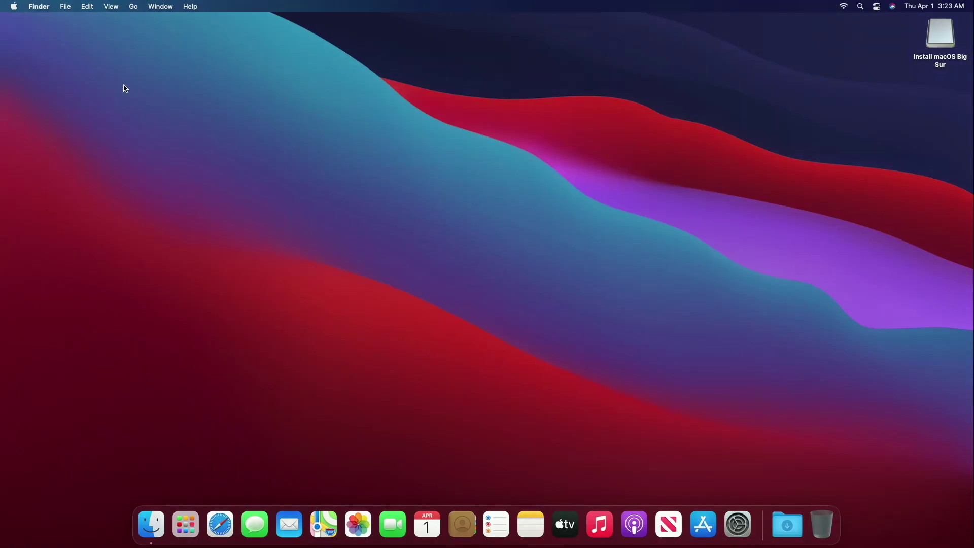
pyautogui.click(40, 6)
pyautogui.click(51, 34)
pyautogui.click(65, 83)
pyautogui.click(10, 22)
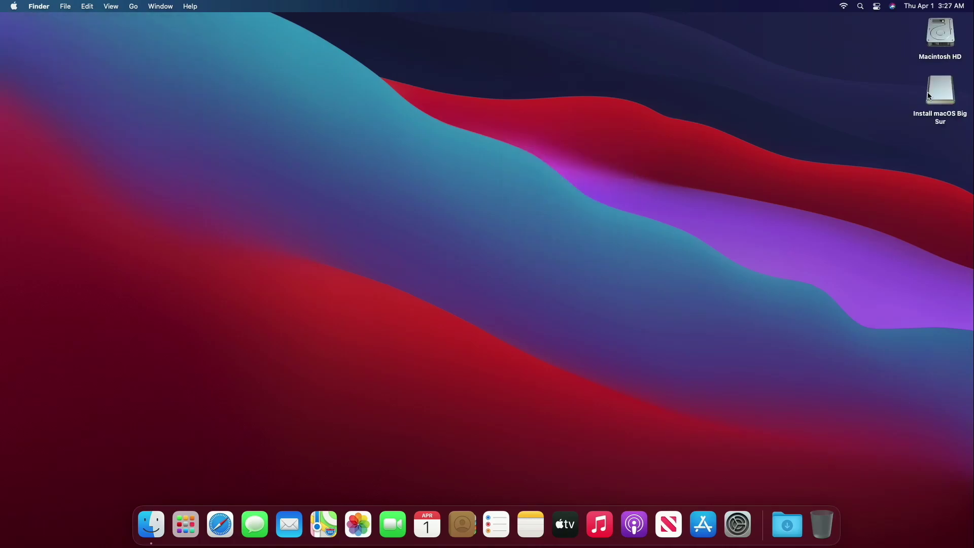
# - Copy OpenCore Configurator from the installer drive to the desktop and launch it
pyautogui.moveTo(459, 203); pyautogui.dragTo(316, 154)
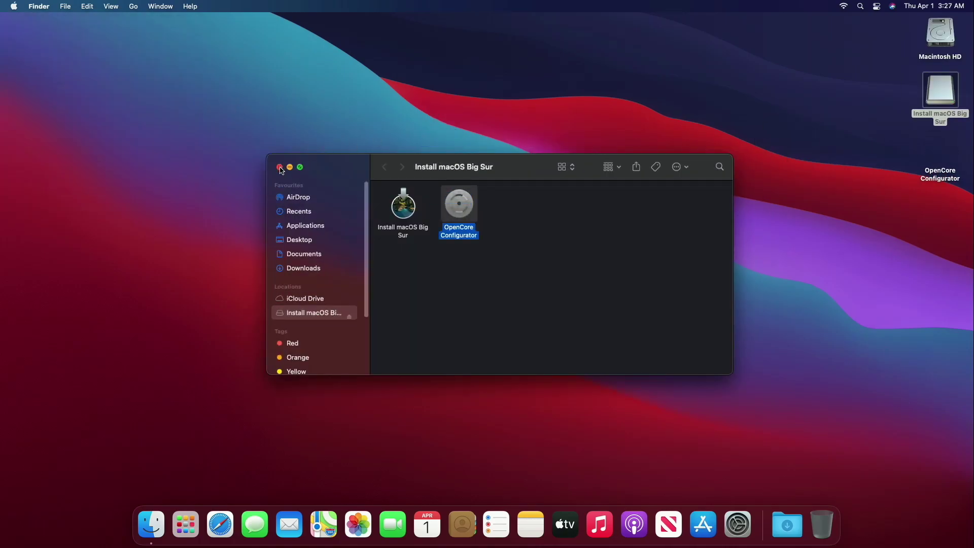
pyautogui.click(279, 167)
pyautogui.rightClick(941, 152)
pyautogui.click(908, 155)
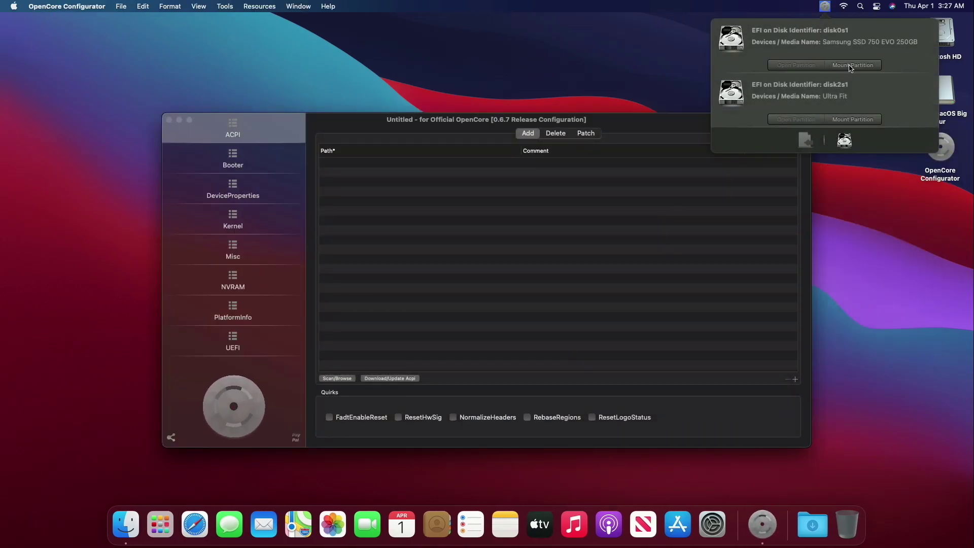
pyautogui.click(851, 65)
pyautogui.press('Return')
pyautogui.click(852, 120)
pyautogui.click(93, 5)
pyautogui.click(121, 142)
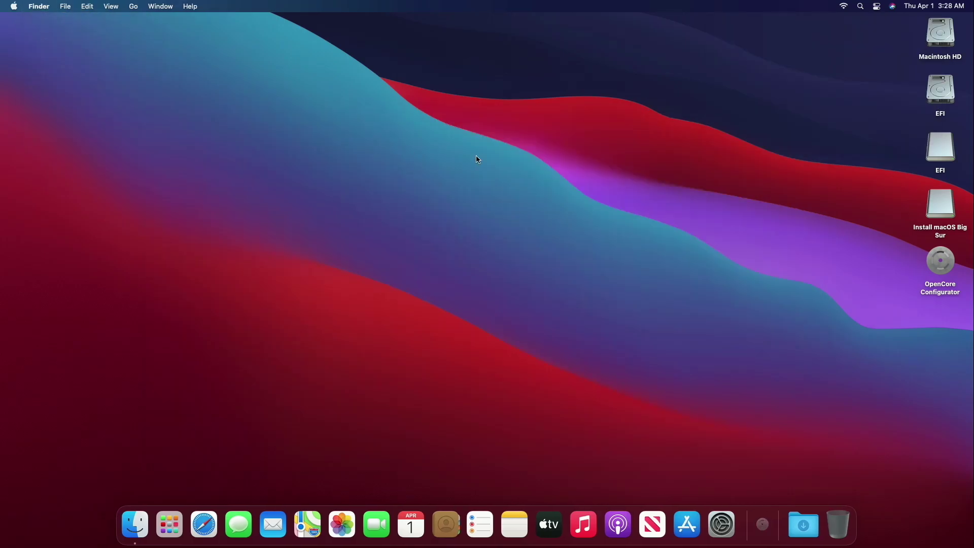
# - Inspect both EFI volumes: one containing the EFI folder, the other empty
pyautogui.doubleClick(929, 140)
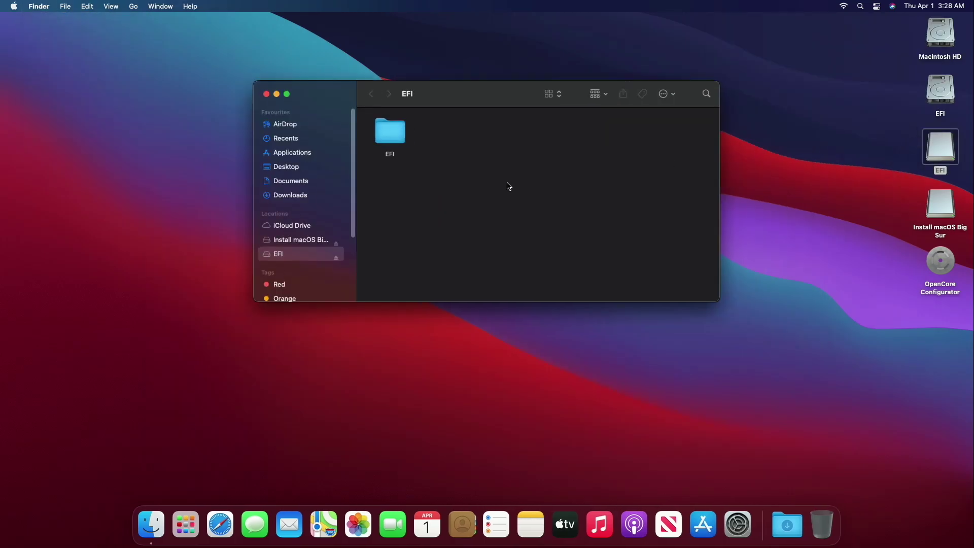
pyautogui.click(266, 94)
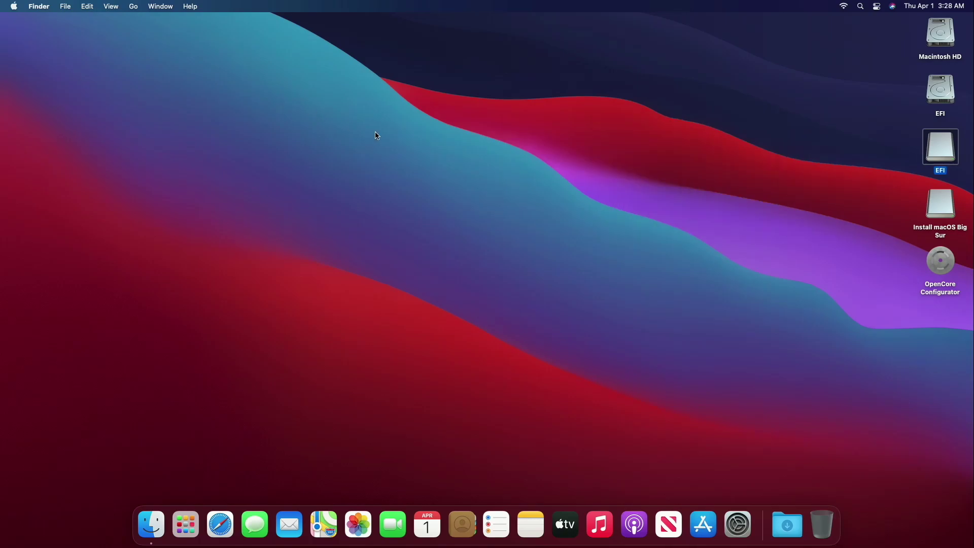
pyautogui.doubleClick(940, 90)
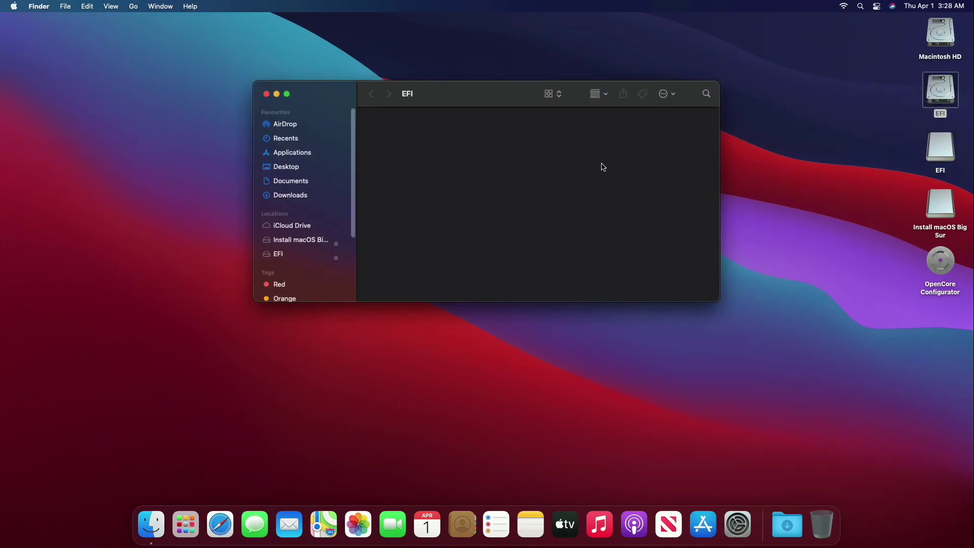
pyautogui.press('super+w')
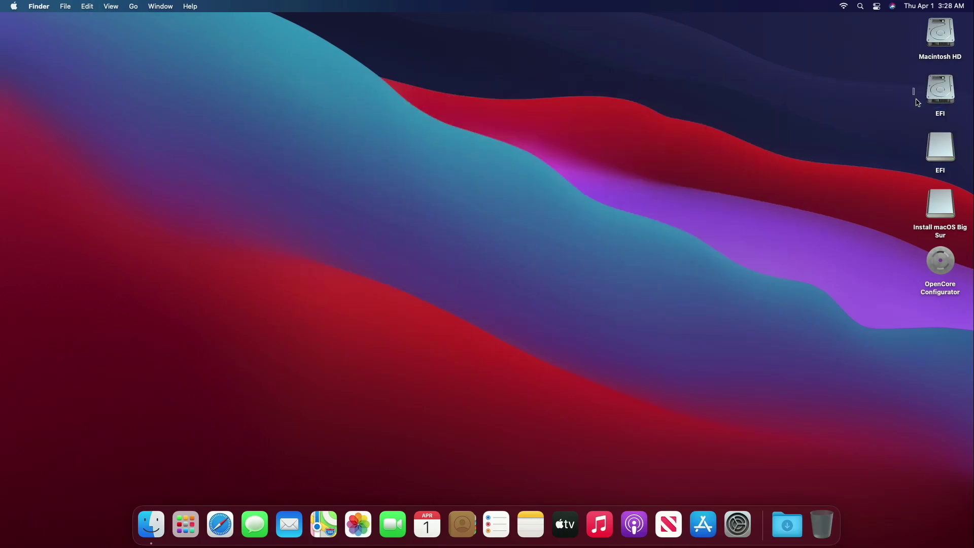
# - Eject both EFI volumes and the installer drive, delete OpenCore Configurator and empty the Bin
pyautogui.moveTo(913, 89); pyautogui.dragTo(939, 207)
pyautogui.rightClick(938, 207)
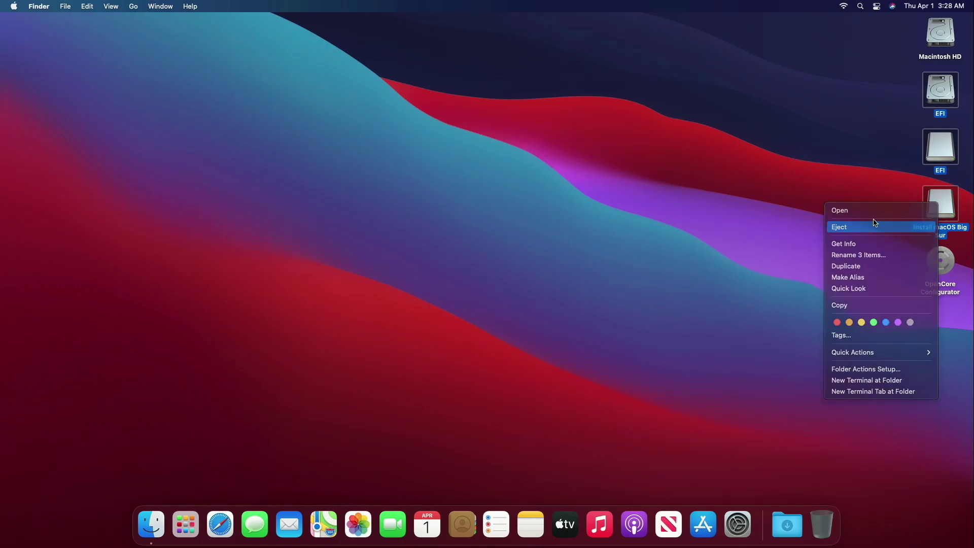
pyautogui.click(871, 224)
pyautogui.rightClick(822, 522)
pyautogui.click(830, 491)
pyautogui.click(515, 210)
pyautogui.click(14, 6)
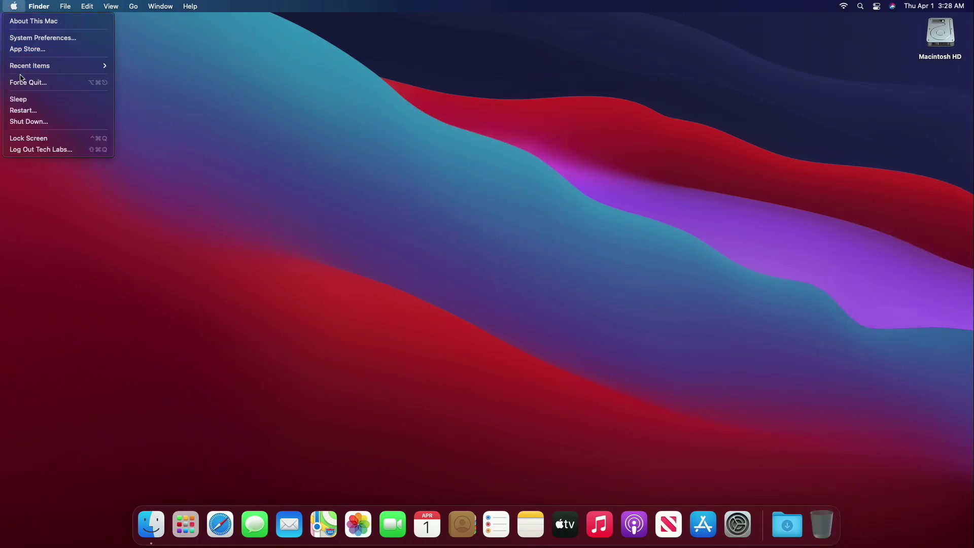
pyautogui.click(39, 111)
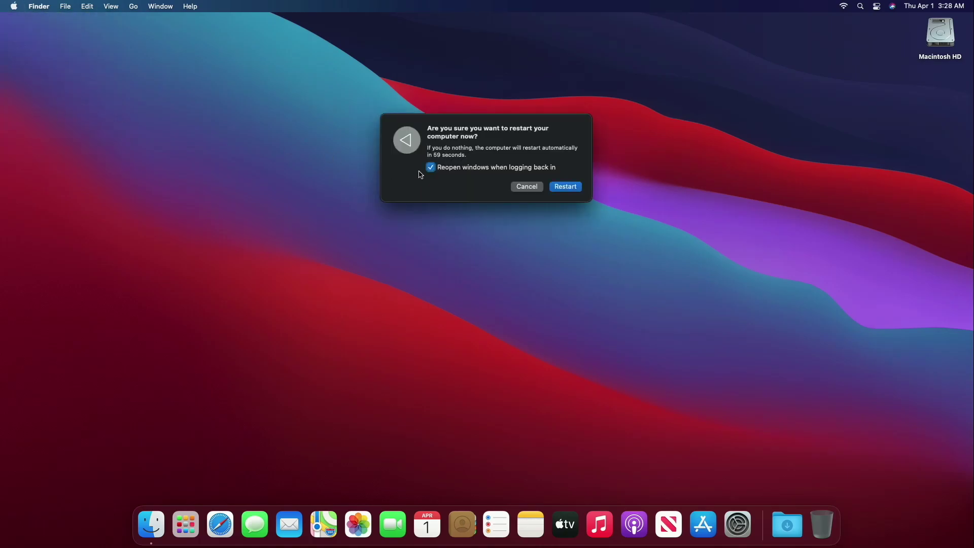
pyautogui.click(566, 187)
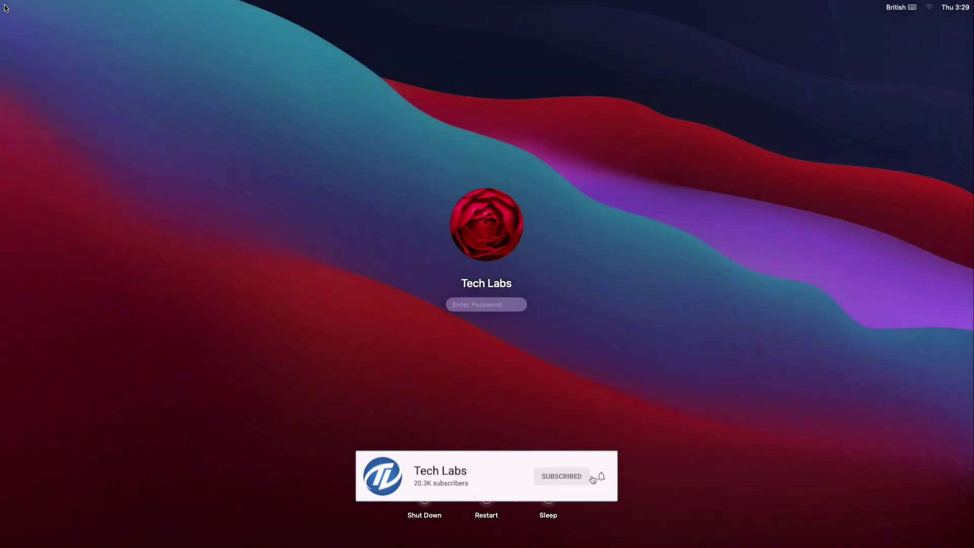
pyautogui.press('Return')
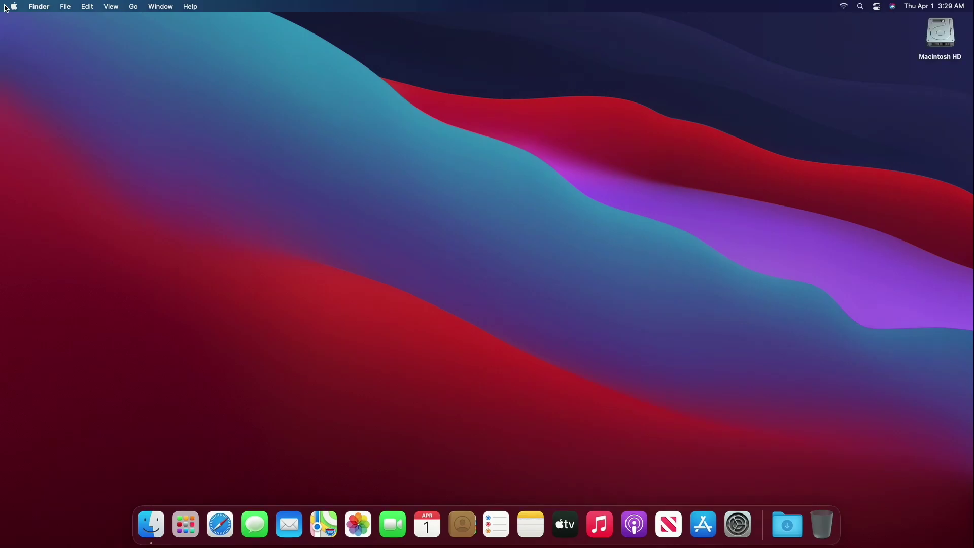
# - In Sound, enable volume-change feedback, show volume in the menu bar, and test the volume keys
pyautogui.click(732, 526)
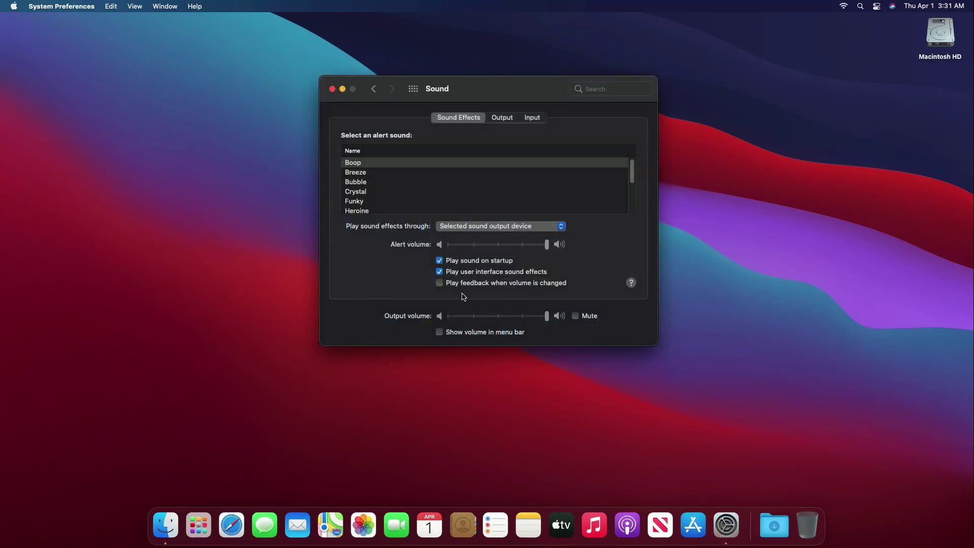
pyautogui.click(474, 285)
pyautogui.click(484, 332)
pyautogui.moveTo(547, 316)
pyautogui.mouseDown()
pyautogui.moveTo(450, 316)
pyautogui.moveTo(553, 318)
pyautogui.mouseUp()
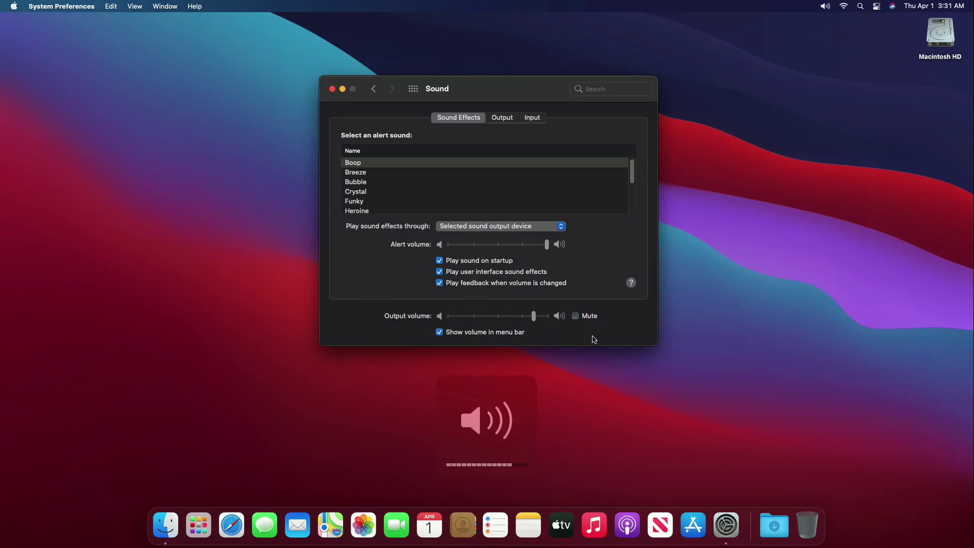
pyautogui.press('XF86AudioLowerVolume')
pyautogui.press('XF86AudioLowerVolume')
pyautogui.press('XF86AudioLowerVolume')
pyautogui.press('XF86AudioRaiseVolume')
pyautogui.press('XF86AudioRaiseVolume')
pyautogui.press('XF86AudioRaiseVolume')
pyautogui.press('XF86AudioRaiseVolume')
pyautogui.press('XF86AudioRaiseVolume')
pyautogui.press('XF86AudioRaiseVolume')
pyautogui.press('XF86AudioMute')
pyautogui.press('XF86AudioMute')
# - Review the sound output and input devices, then confirm Wi-Fi is connected in Network
pyautogui.click(504, 118)
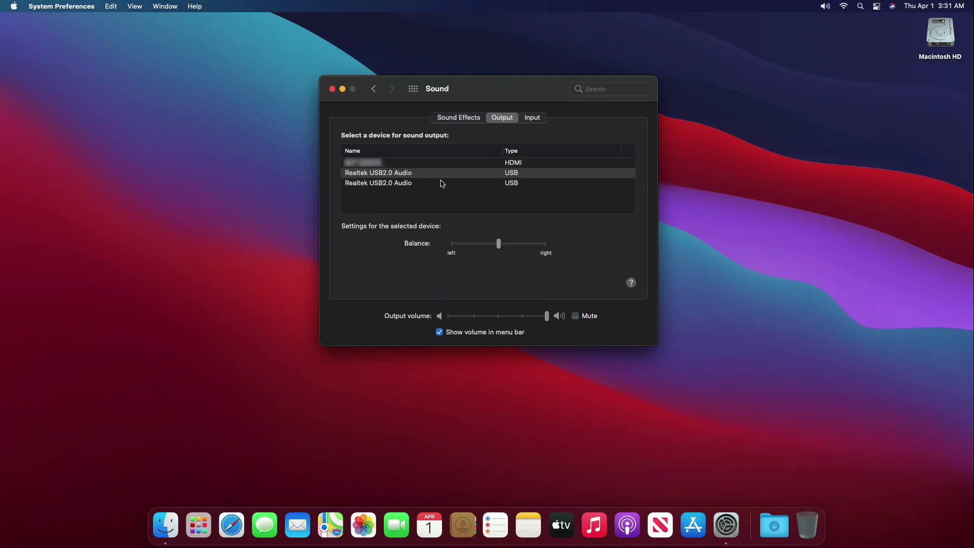
pyautogui.click(531, 118)
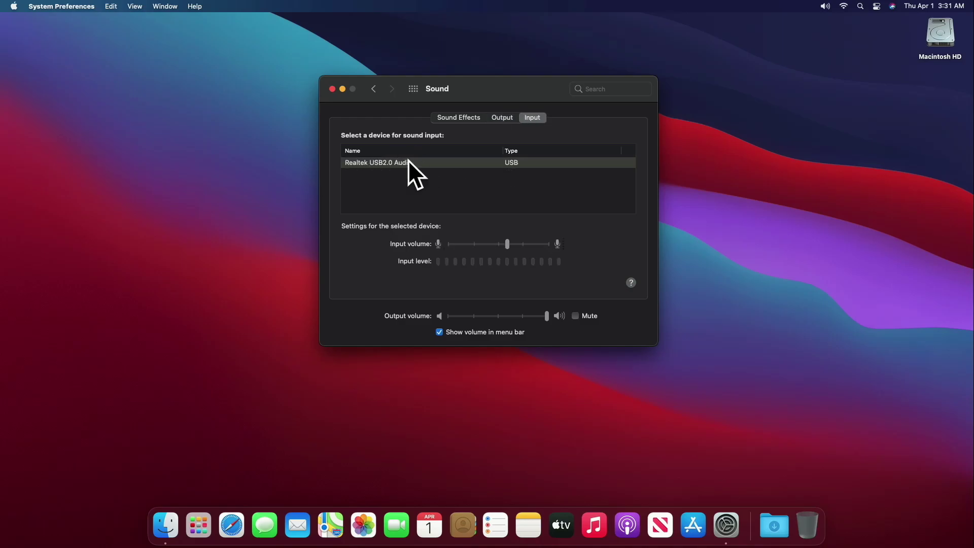
pyautogui.click(413, 89)
pyautogui.click(387, 279)
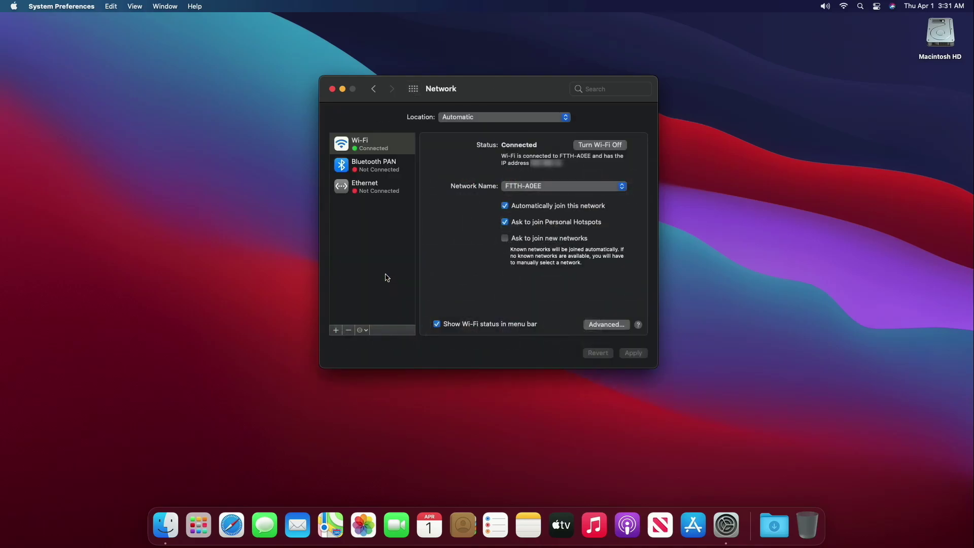
pyautogui.click(412, 89)
# - Turn Bluetooth on, show it in the menu bar, and connect the NU Starboy 3
pyautogui.click(428, 278)
pyautogui.click(405, 210)
pyautogui.click(459, 287)
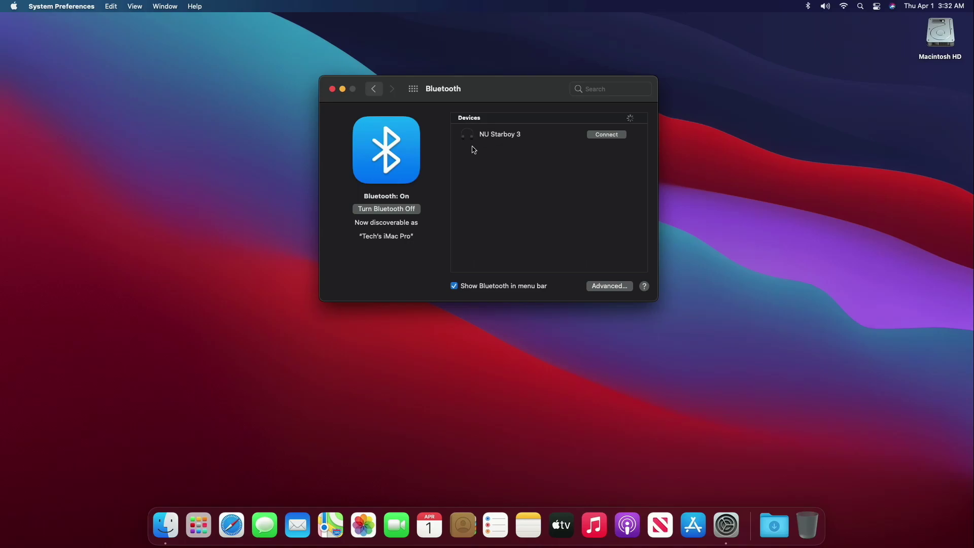
pyautogui.click(412, 210)
pyautogui.click(412, 211)
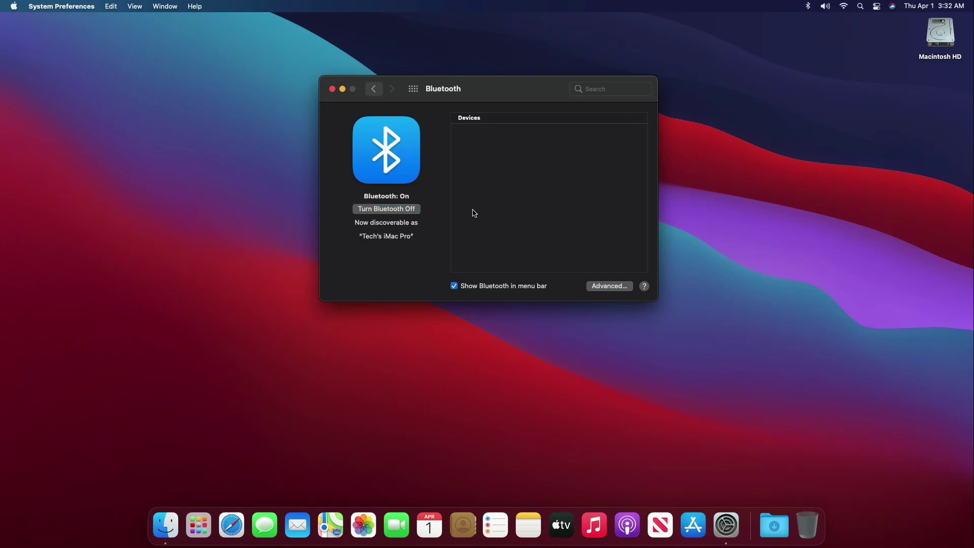
pyautogui.click(602, 135)
# - Try light, dark and automatic appearance in General, settling on light
pyautogui.click(413, 89)
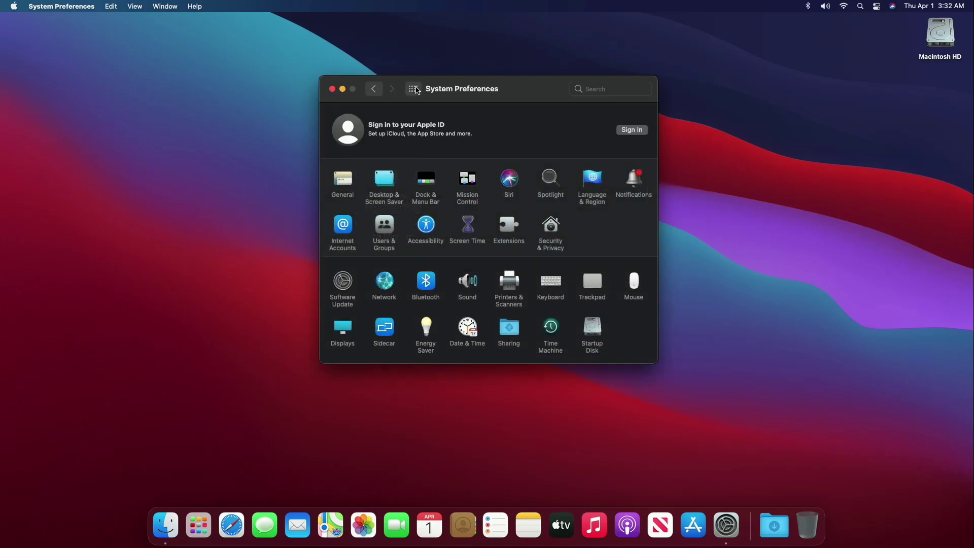
pyautogui.click(339, 186)
pyautogui.click(464, 119)
pyautogui.click(508, 125)
pyautogui.click(551, 124)
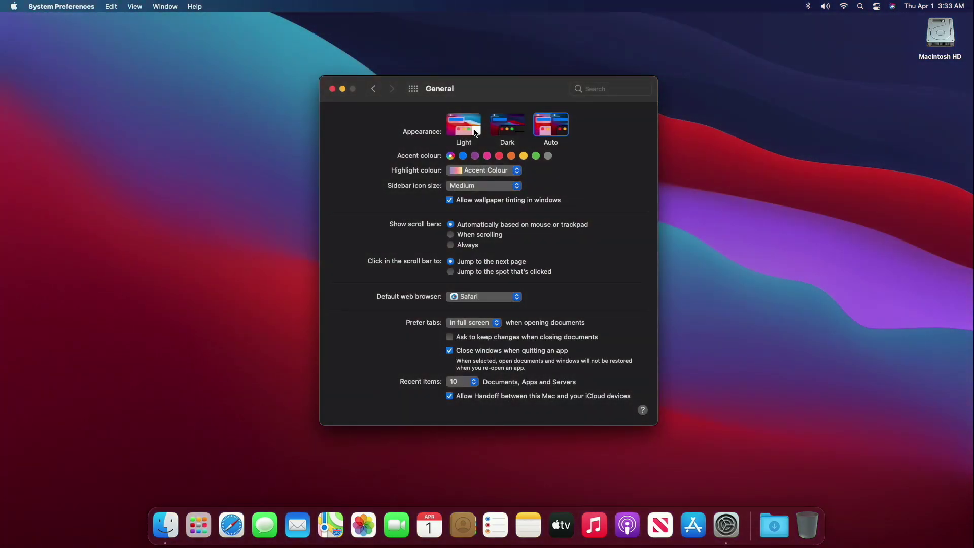
pyautogui.click(463, 124)
pyautogui.click(374, 90)
# - Visit Desktop & Screen Saver, then adjust the Dock size in Dock & Menu Bar
pyautogui.click(383, 173)
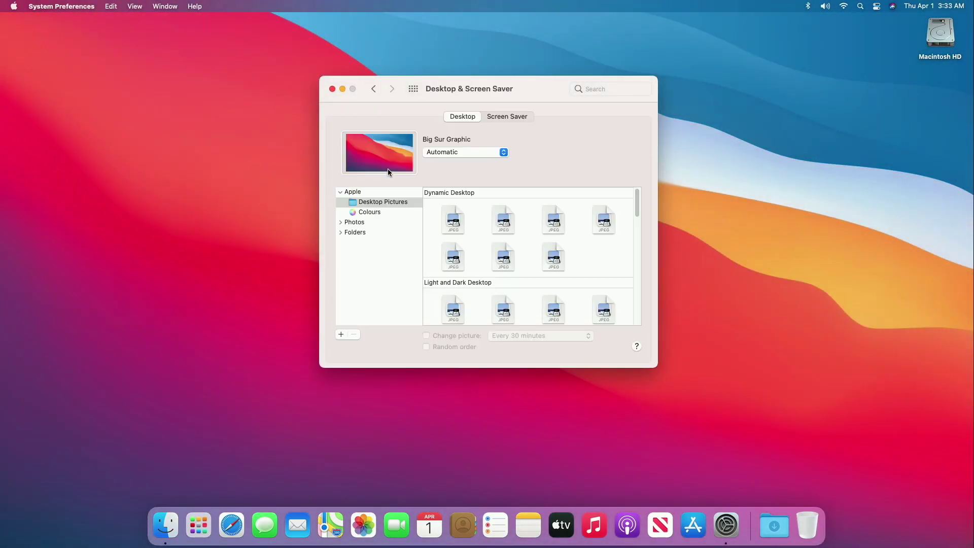
pyautogui.moveTo(636, 205)
pyautogui.mouseDown()
pyautogui.moveTo(644, 245)
pyautogui.moveTo(637, 198)
pyautogui.mouseUp()
pyautogui.click(374, 90)
pyautogui.click(435, 181)
pyautogui.moveTo(487, 148); pyautogui.dragTo(479, 154)
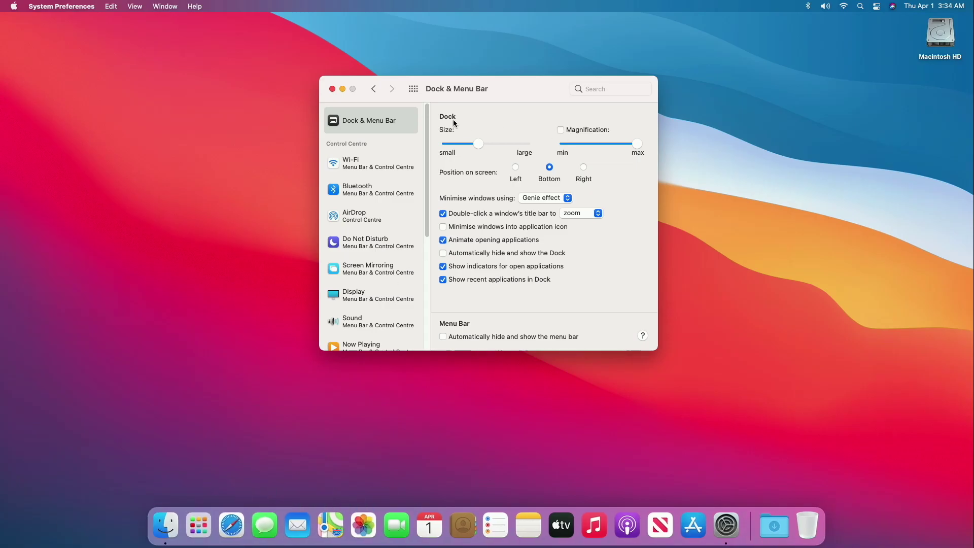
pyautogui.click(413, 89)
# - Browse Screen Time's notifications, pickups, downtime, app limits and content & privacy pages
pyautogui.click(466, 227)
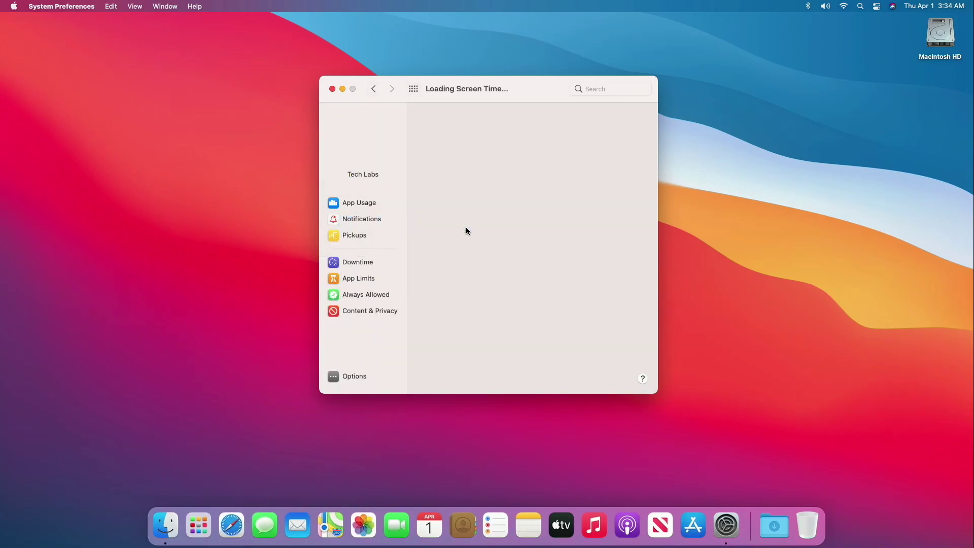
pyautogui.click(362, 218)
pyautogui.click(355, 235)
pyautogui.click(358, 262)
pyautogui.click(357, 279)
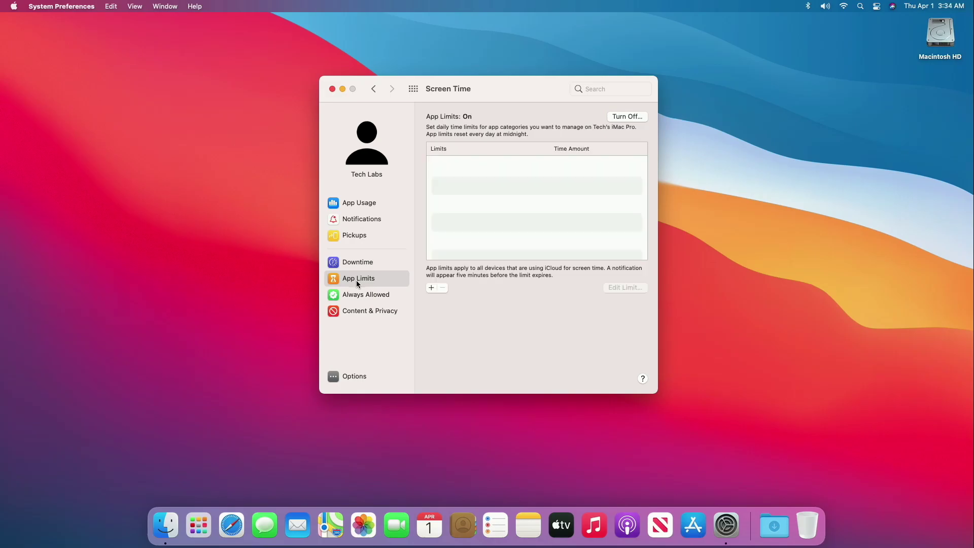
pyautogui.click(356, 311)
pyautogui.click(414, 89)
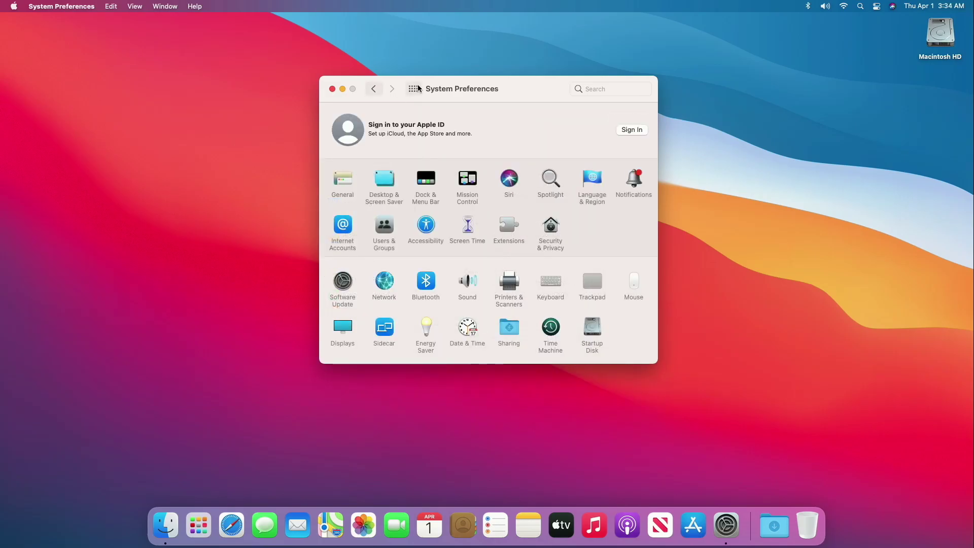
# - Quit System Preferences, then load Google and Gmail in Safari
pyautogui.click(333, 88)
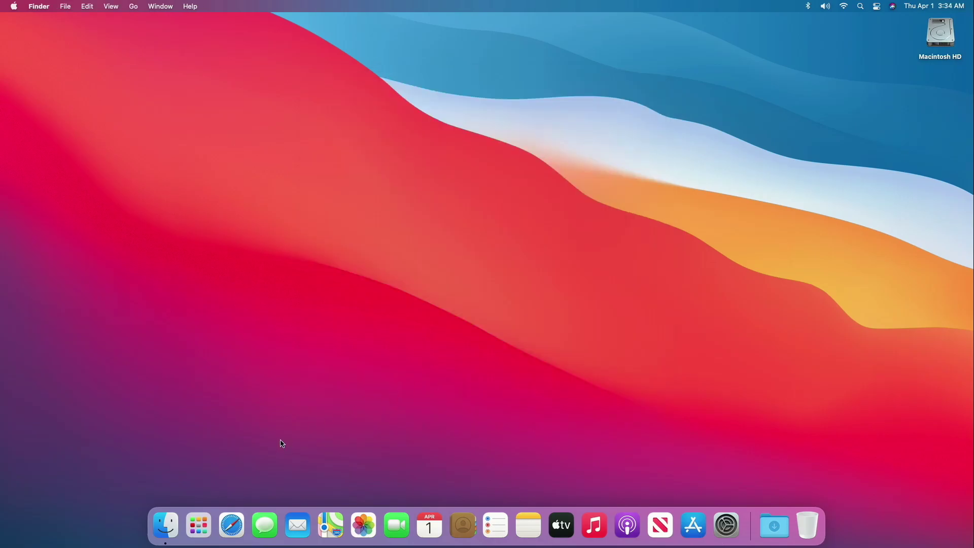
pyautogui.click(231, 525)
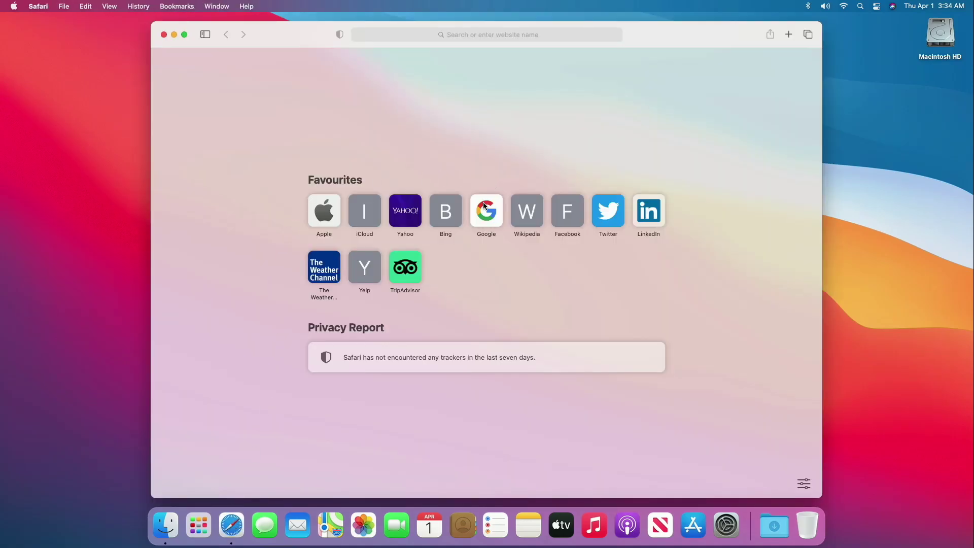
pyautogui.click(486, 205)
pyautogui.click(692, 63)
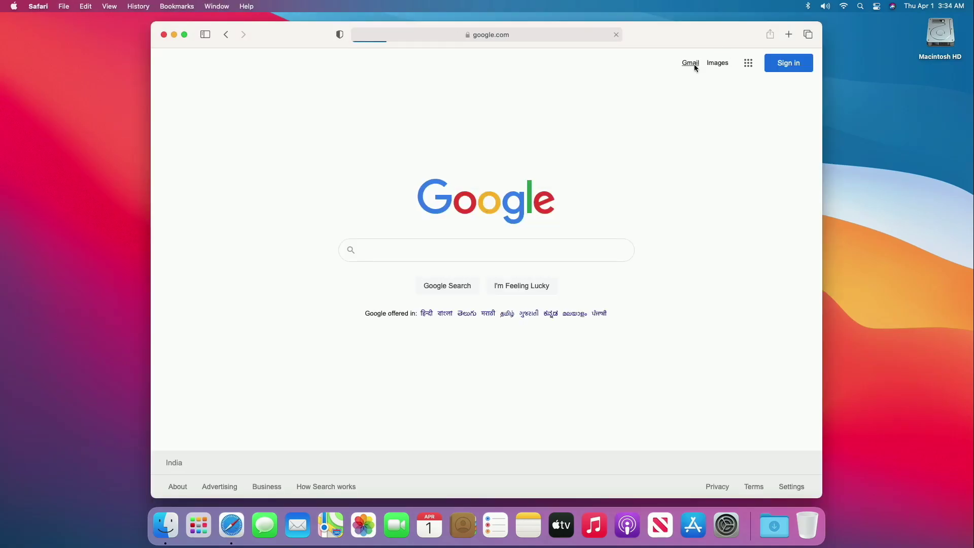
pyautogui.scroll(-15, 811, 101)
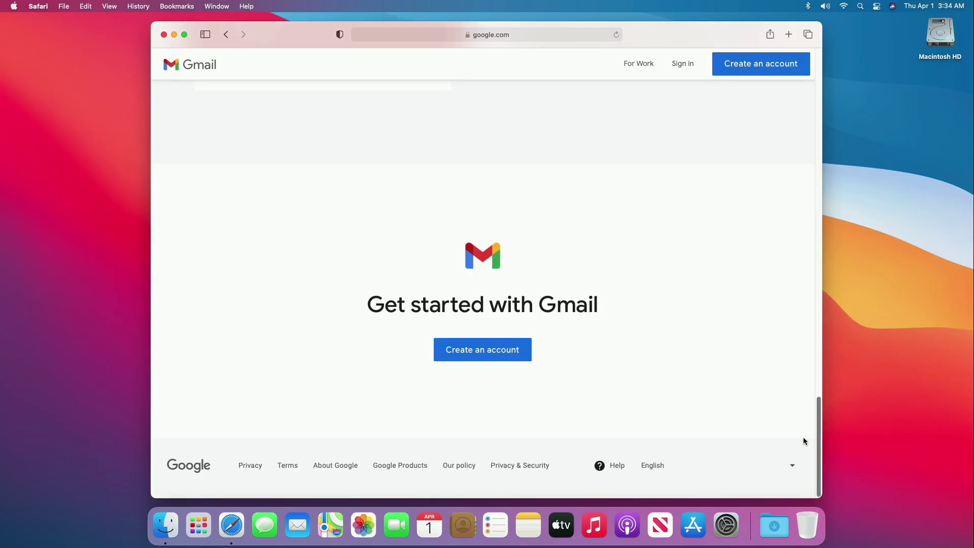
pyautogui.scroll(15, 812, 101)
pyautogui.click(226, 34)
# - Open apple.com from the favourites, scroll through it, and quit Safari
pyautogui.click(323, 207)
pyautogui.scroll(-3, 781, 275)
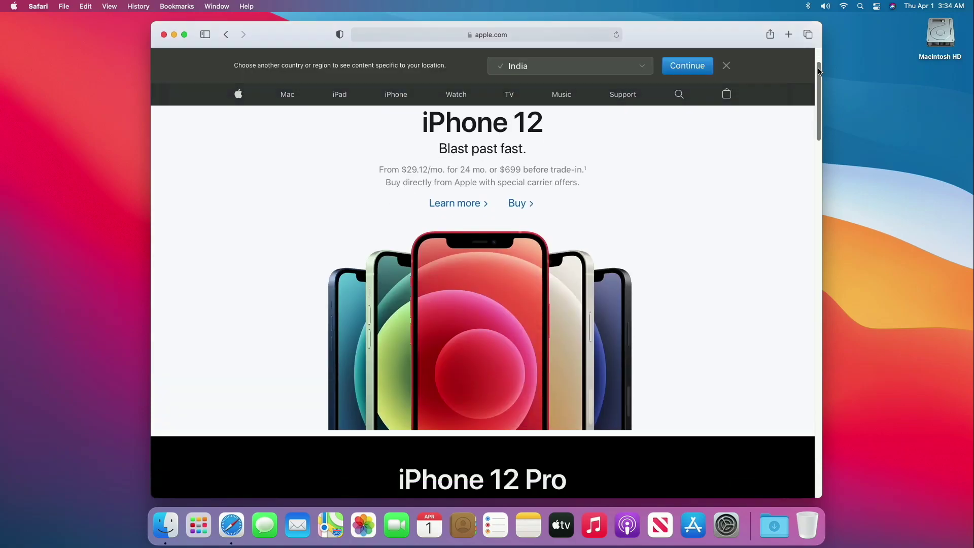
pyautogui.scroll(-10, 781, 276)
pyautogui.scroll(-15, 781, 276)
pyautogui.scroll(15, 780, 275)
pyautogui.scroll(10, 781, 276)
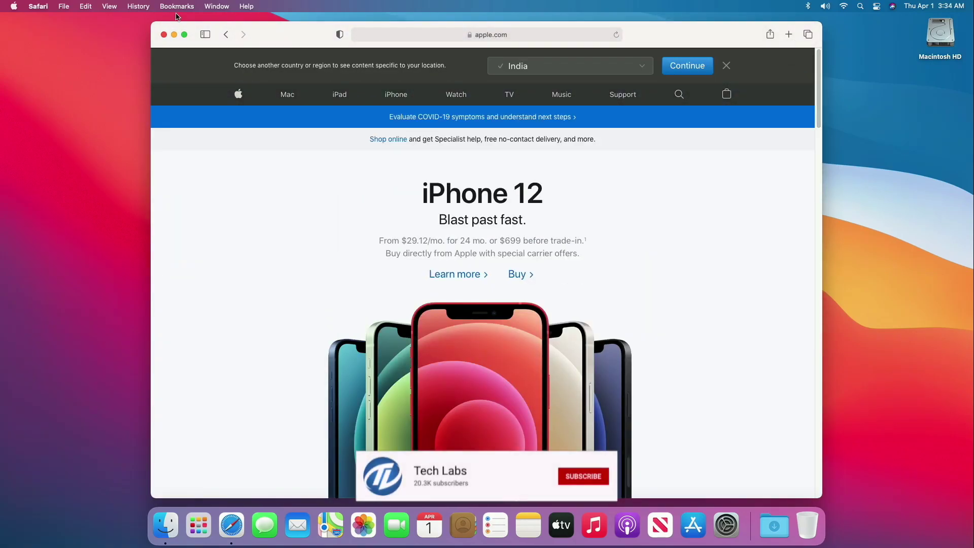
pyautogui.click(38, 6)
pyautogui.click(83, 166)
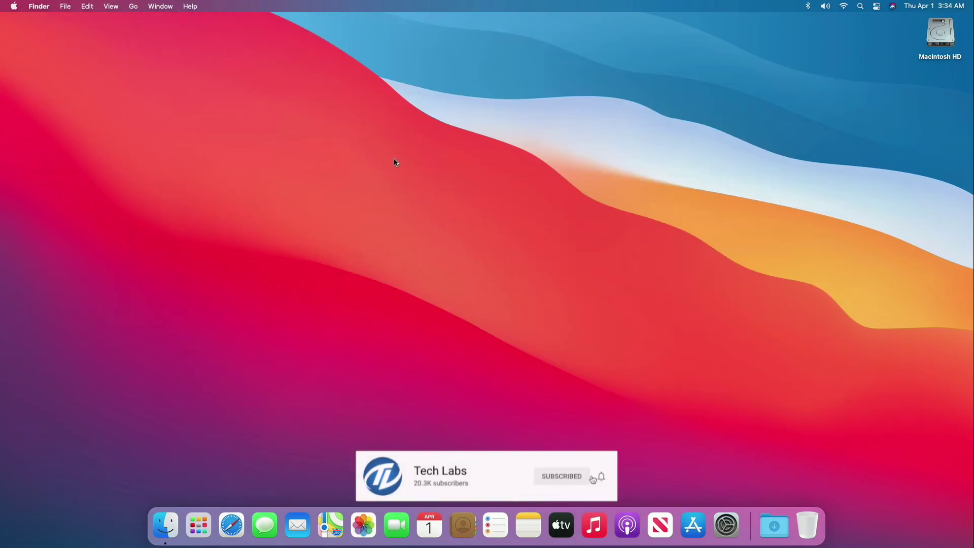
# - Sleep the Mac from the Apple menu, wake it, and unlock with the password
pyautogui.click(14, 6)
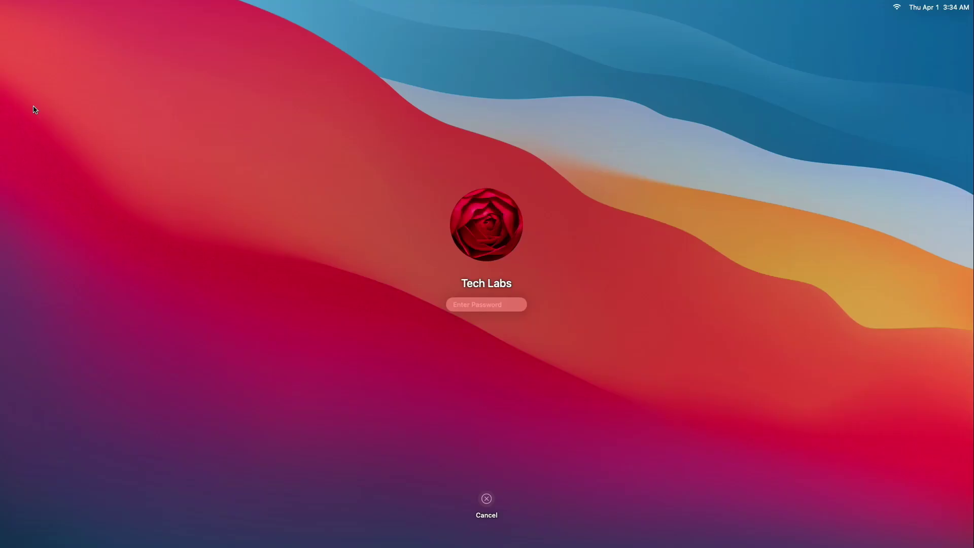
pyautogui.write('password')
pyautogui.press('Return')
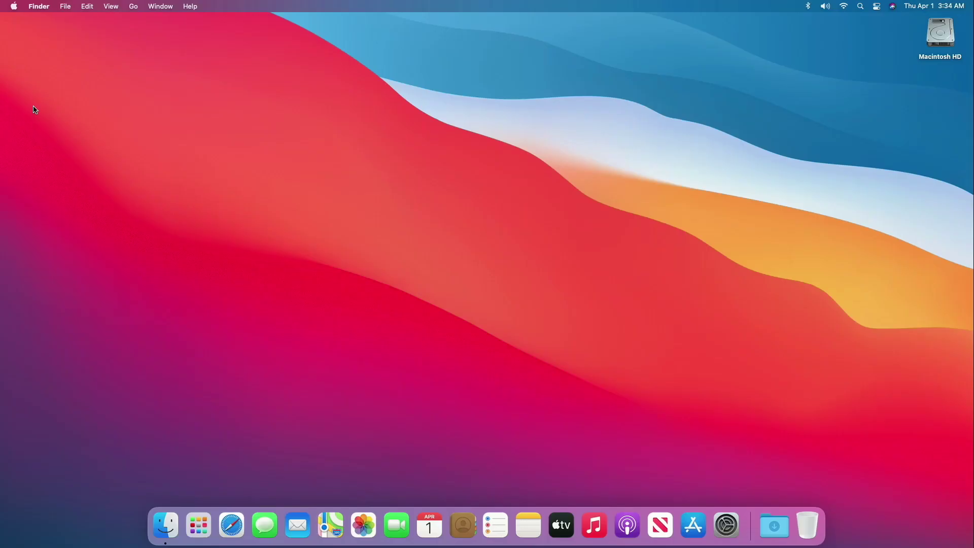
# - Open About This Mac and reveal the macOS build, 11.2.3 (20D91)
pyautogui.click(14, 6)
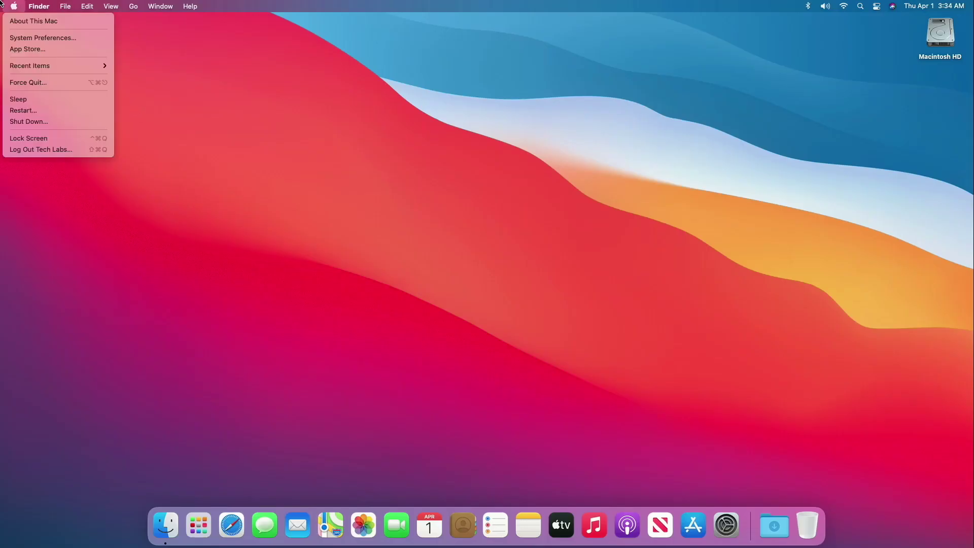
pyautogui.click(22, 20)
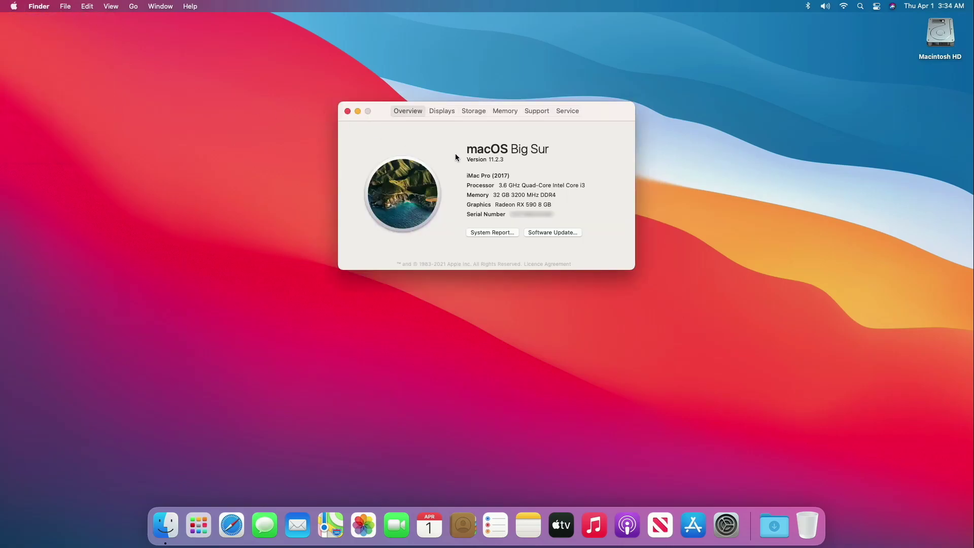
pyautogui.click(502, 159)
pyautogui.doubleClick(498, 159)
pyautogui.tripleClick(496, 160)
# - Highlight the iMac Pro (2017), processor, 32 GB DDR4 memory and Radeon RX 590 lines
pyautogui.tripleClick(499, 175)
pyautogui.click(488, 175)
pyautogui.tripleClick(541, 186)
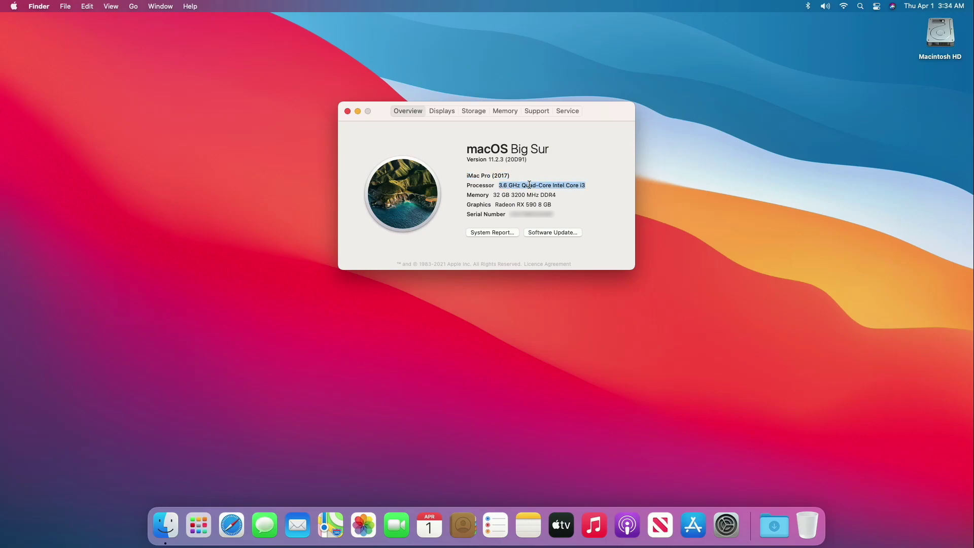
pyautogui.click(542, 184)
pyautogui.tripleClick(531, 196)
pyautogui.click(524, 196)
pyautogui.tripleClick(529, 205)
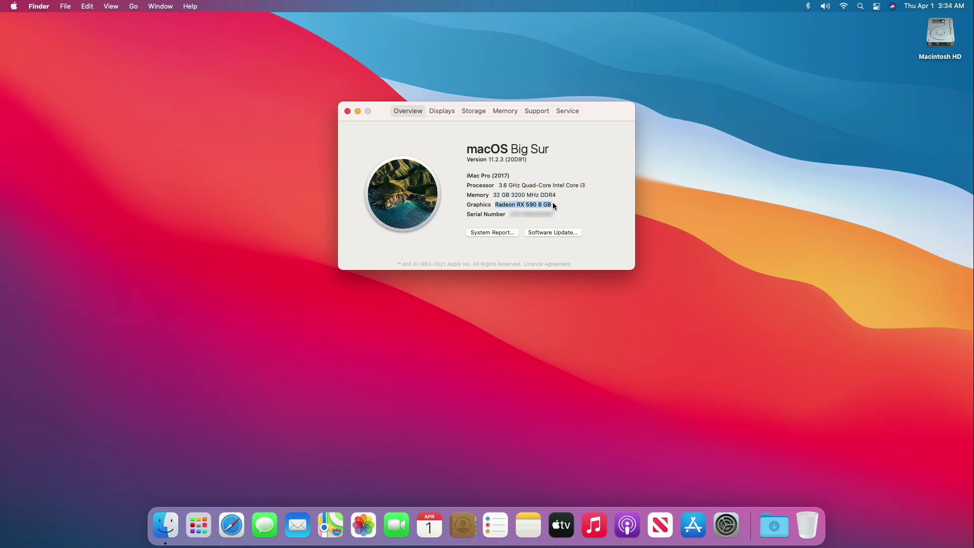
pyautogui.click(532, 205)
# - Browse the Displays, Storage, Memory, Support and Service tabs, ending on Overview
pyautogui.click(454, 113)
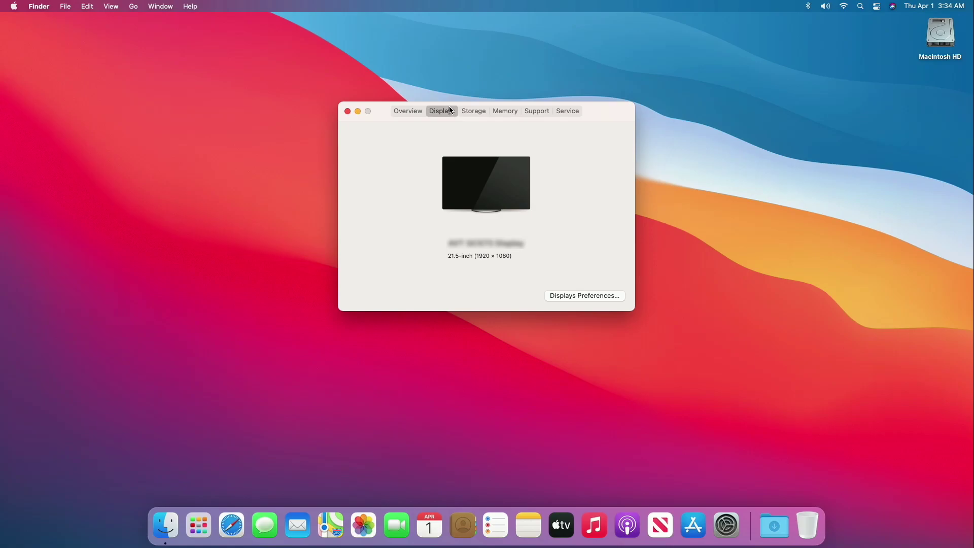
pyautogui.click(473, 112)
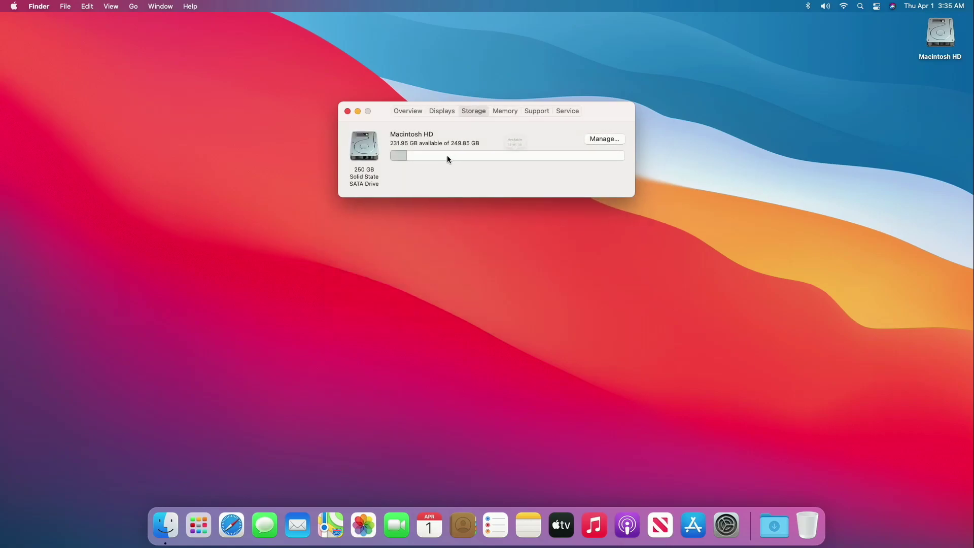
pyautogui.click(505, 112)
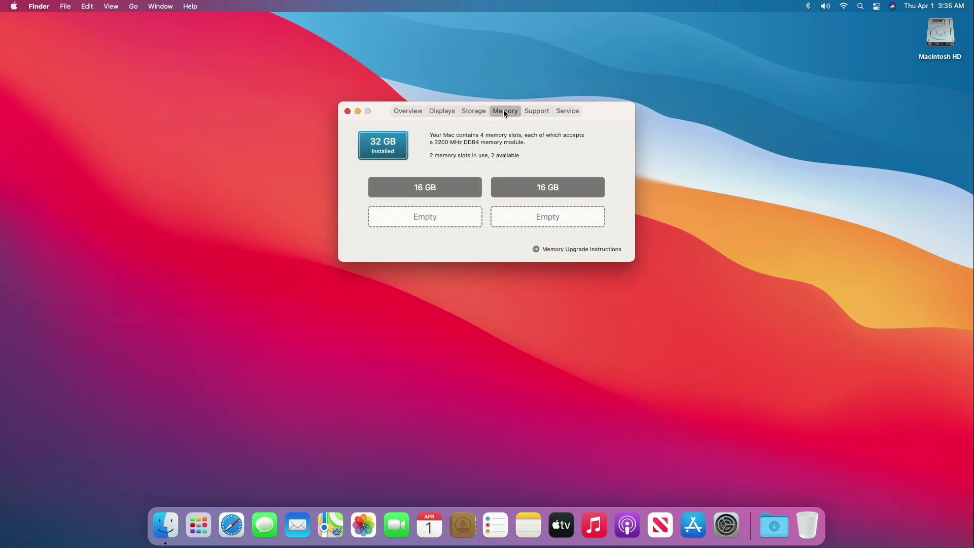
pyautogui.click(538, 111)
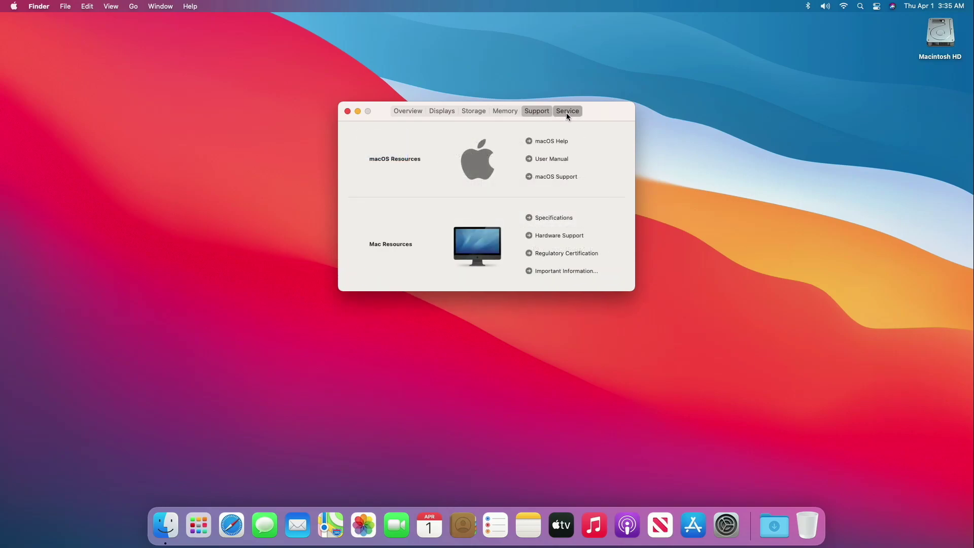
pyautogui.click(566, 112)
pyautogui.click(393, 114)
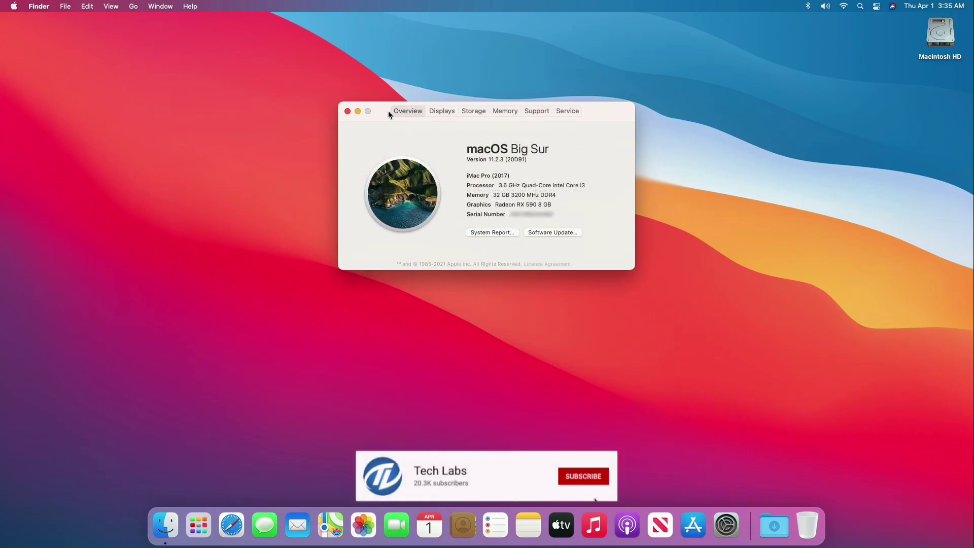
# - Open System Report and view Audio, Bluetooth, Ethernet, Graphics, Memory, SATA, Storage, USB, Network and Wi-Fi
pyautogui.click(483, 235)
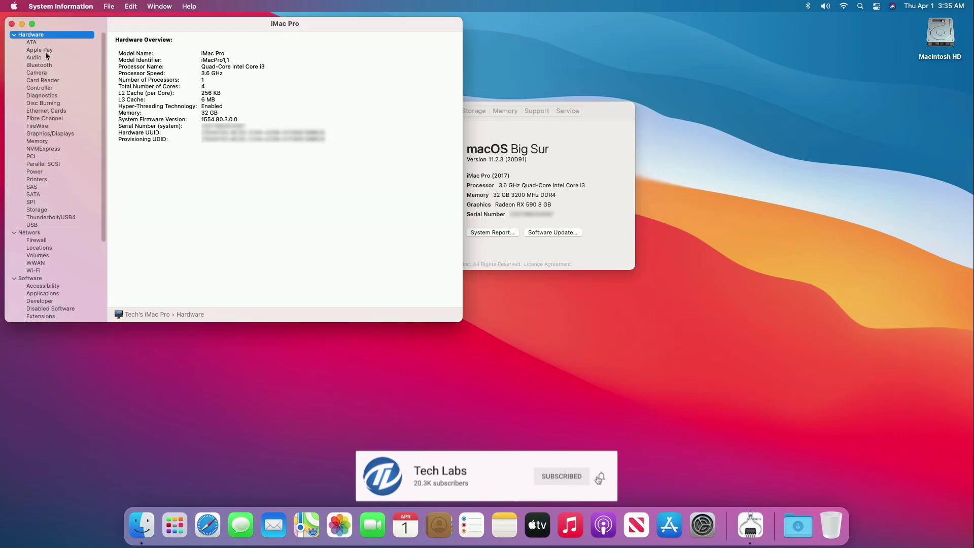
pyautogui.click(40, 55)
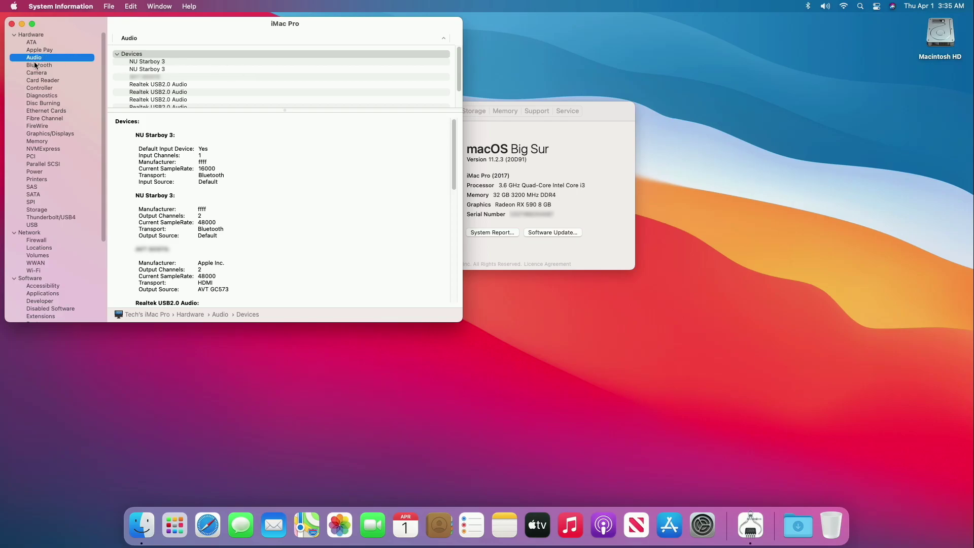
pyautogui.click(36, 64)
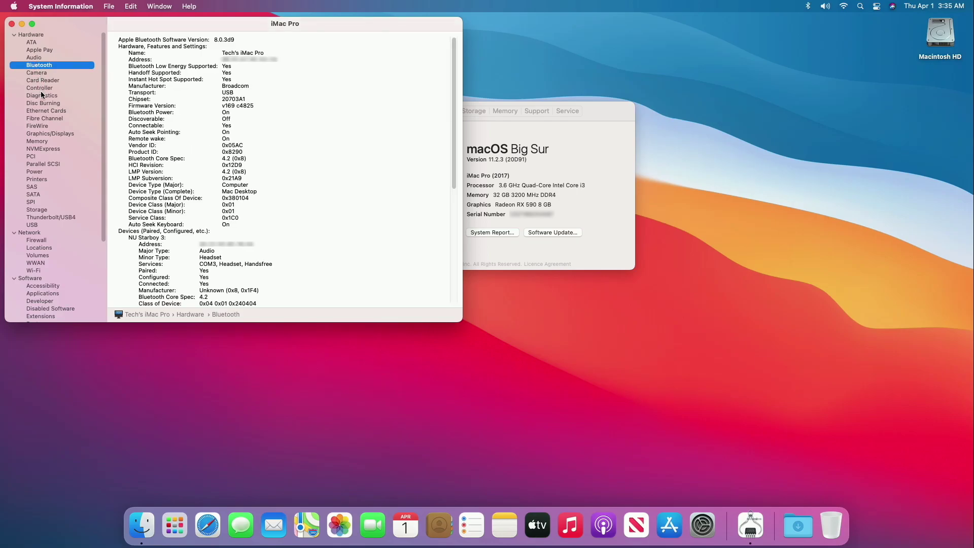
pyautogui.click(41, 111)
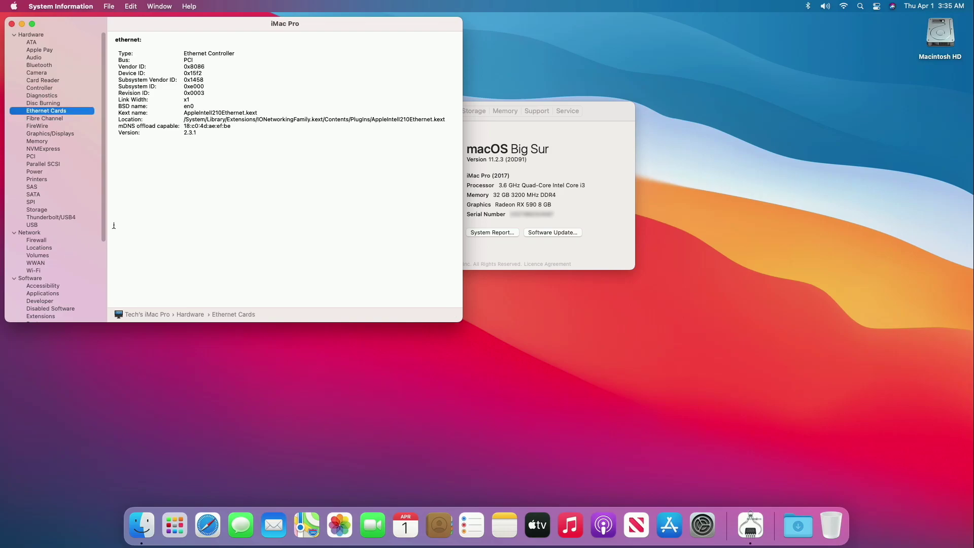
pyautogui.click(46, 133)
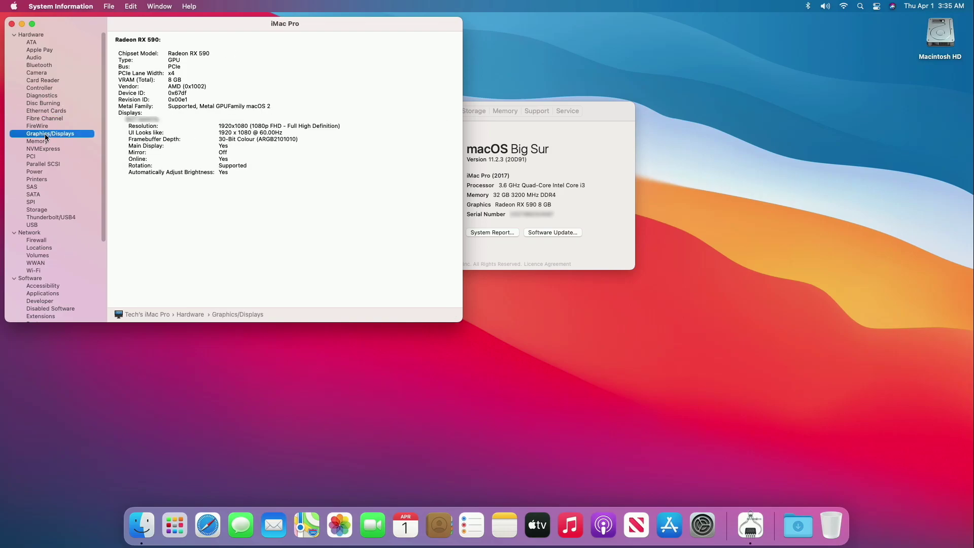
pyautogui.click(43, 142)
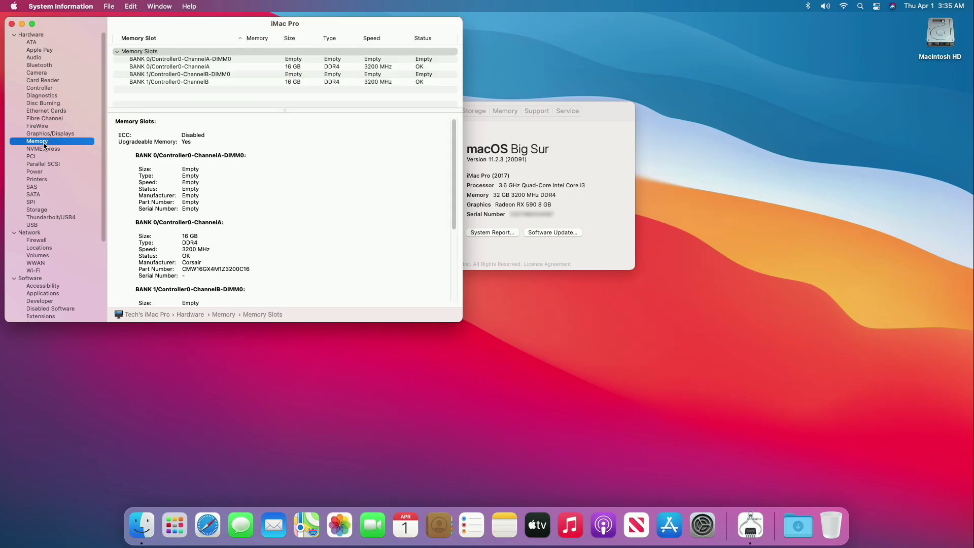
pyautogui.click(44, 195)
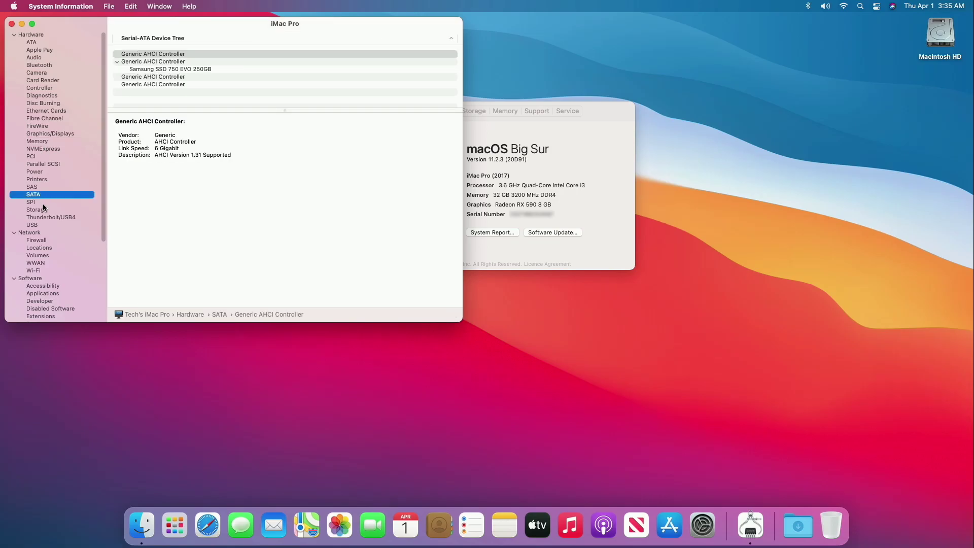
pyautogui.click(43, 210)
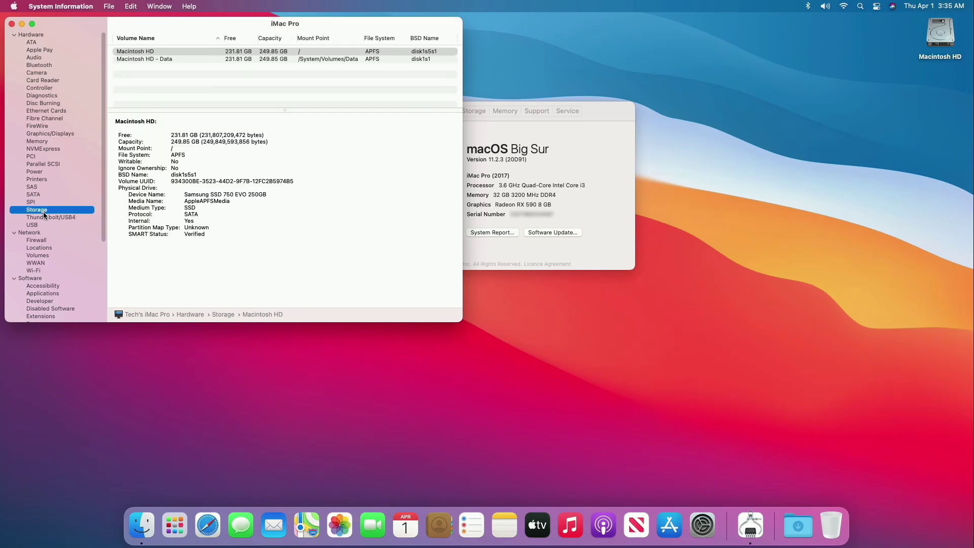
pyautogui.click(43, 224)
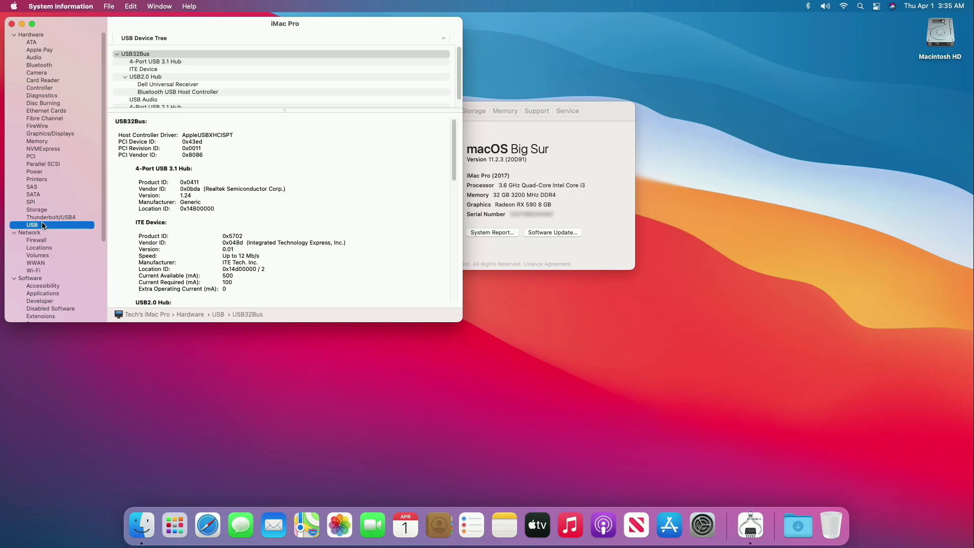
pyautogui.click(43, 232)
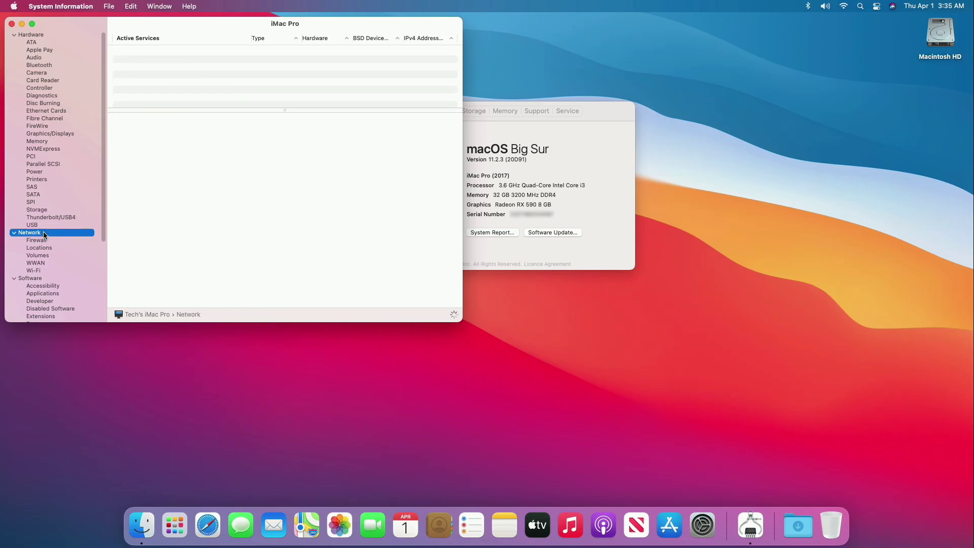
pyautogui.click(35, 270)
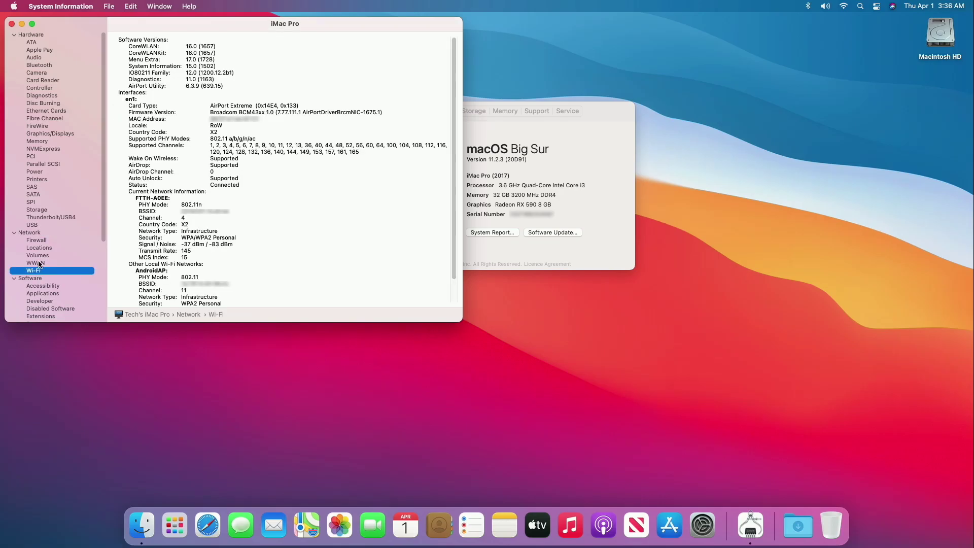
# - Close the System Information window, leaving the About This Mac overview
pyautogui.click(11, 24)
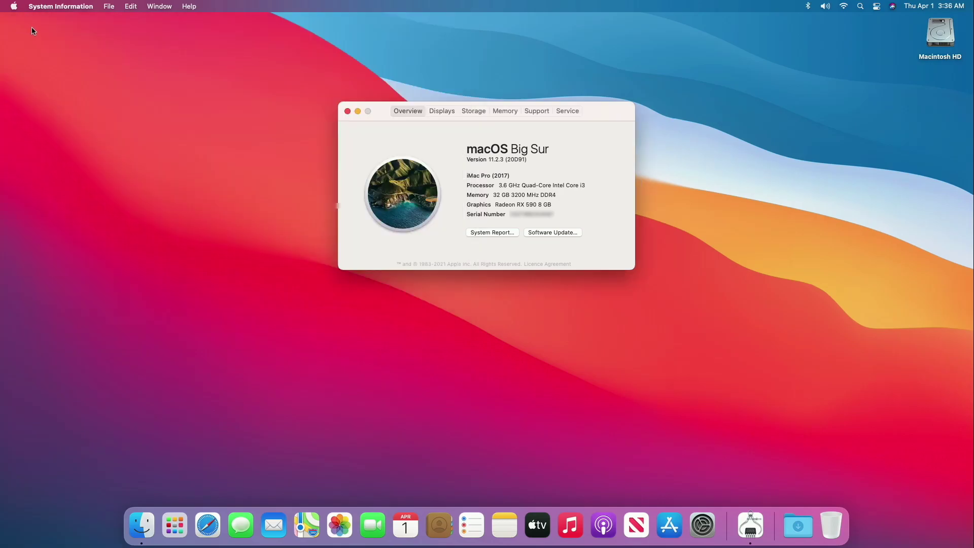